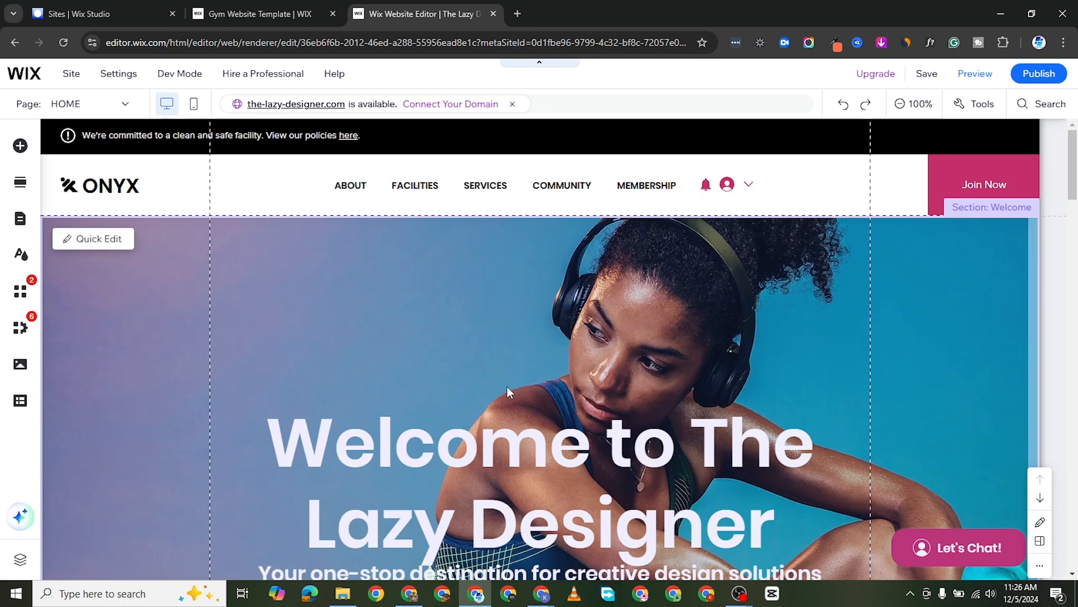
Look through the Home page's sections from the welcome banner down to Creative Design Solutions.
{"action": "scroll", "coordinate": [508, 387], "scroll_direction": "down", "scroll_amount": 10}
{"action": "scroll", "coordinate": [507, 392], "scroll_direction": "down", "scroll_amount": 10}
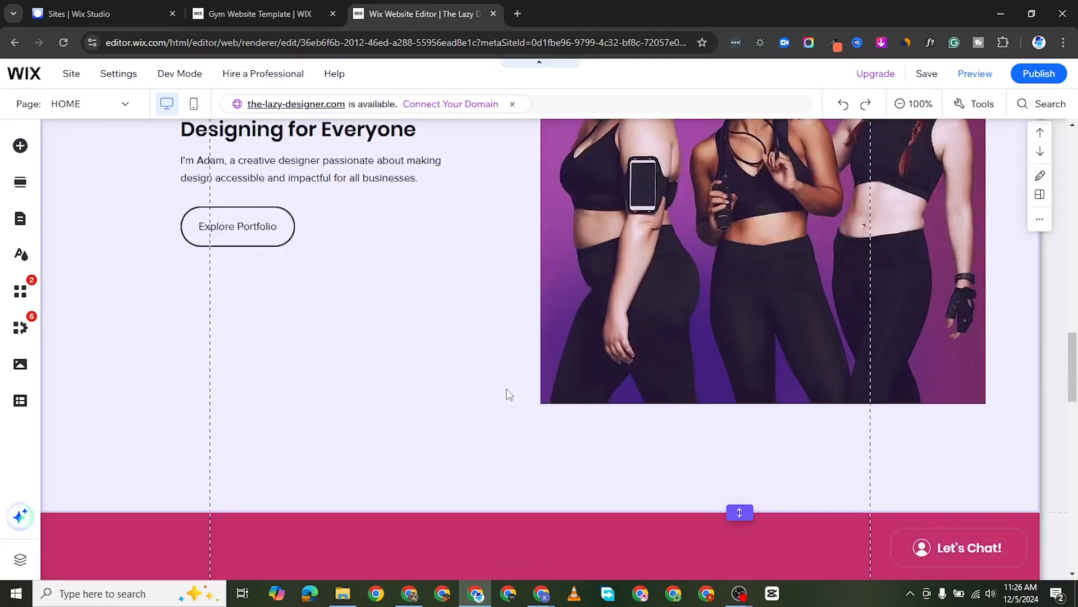
{"action": "scroll", "coordinate": [507, 392], "scroll_direction": "down", "scroll_amount": 8}
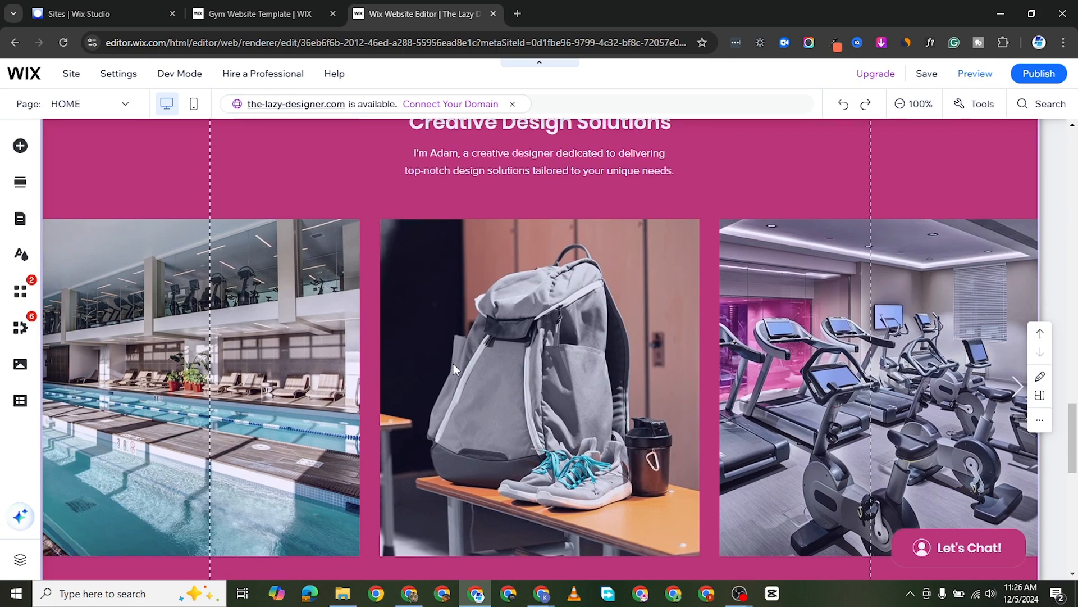
{"action": "scroll", "coordinate": [453, 363], "scroll_direction": "down", "scroll_amount": 5}
{"action": "scroll", "coordinate": [458, 368], "scroll_direction": "up", "scroll_amount": 8}
{"action": "scroll", "coordinate": [459, 369], "scroll_direction": "up", "scroll_amount": 12}
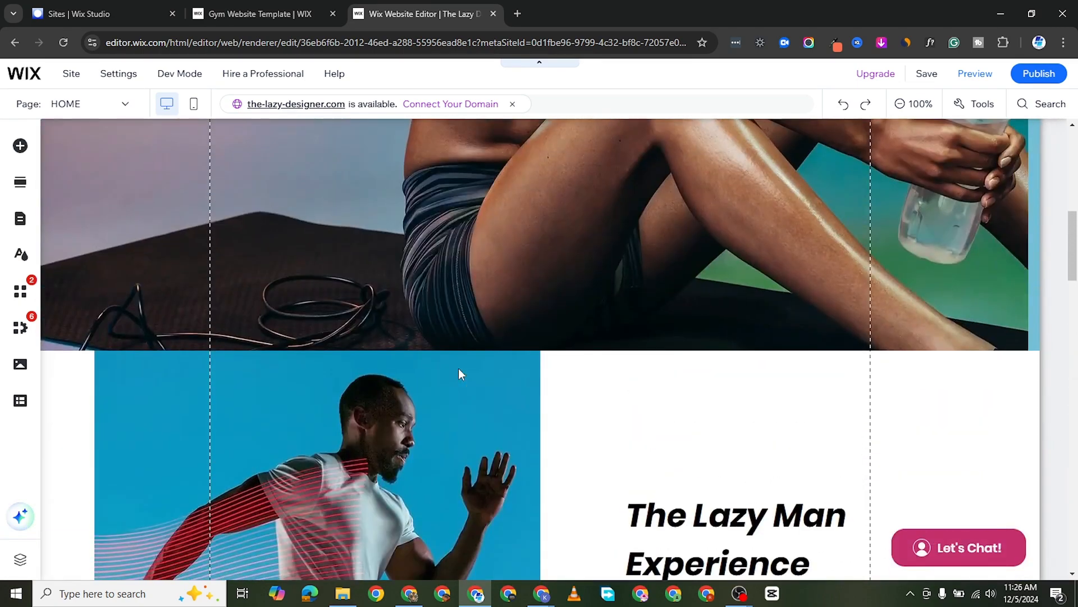
{"action": "scroll", "coordinate": [458, 369], "scroll_direction": "down", "scroll_amount": 6}
{"action": "scroll", "coordinate": [521, 413], "scroll_direction": "down", "scroll_amount": 13}
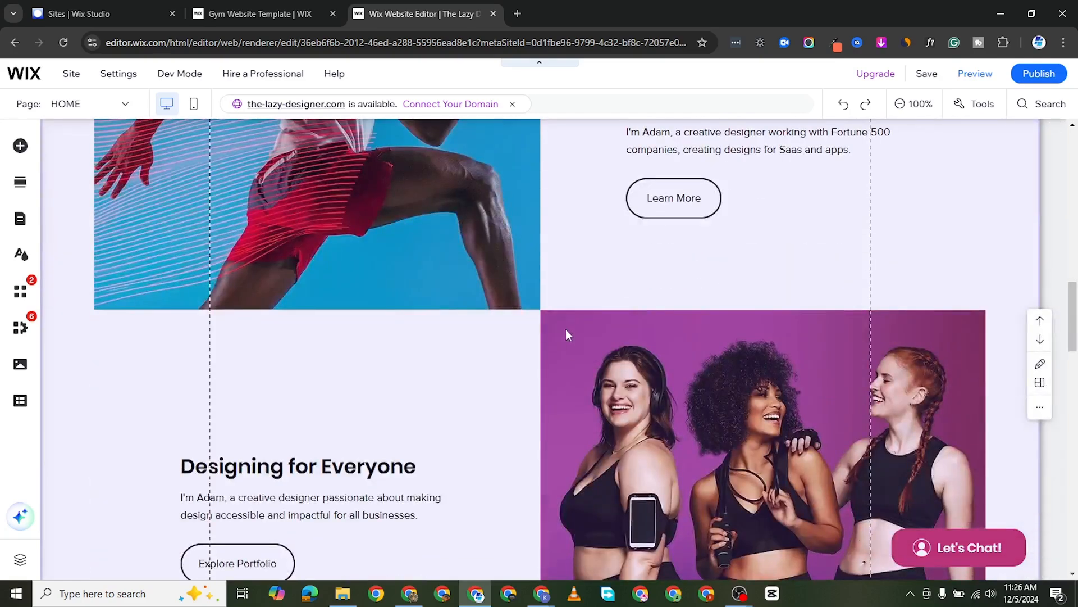
{"action": "scroll", "coordinate": [610, 312], "scroll_direction": "up", "scroll_amount": 1}
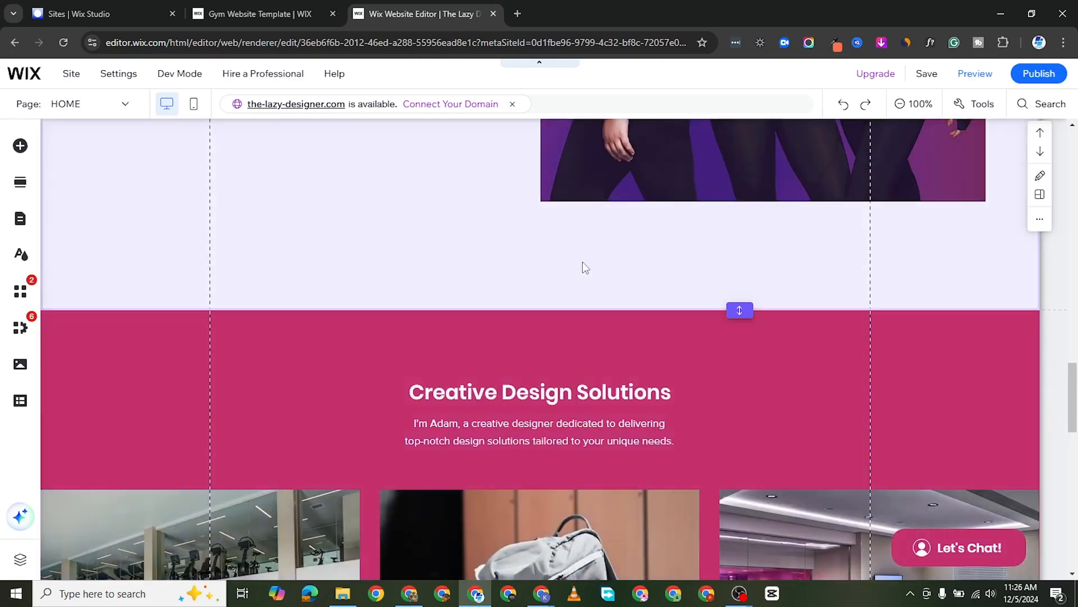
Add a blank section directly above Creative Design Solutions and choose adding elements as its starting point.
{"action": "left_click", "coordinate": [572, 263]}
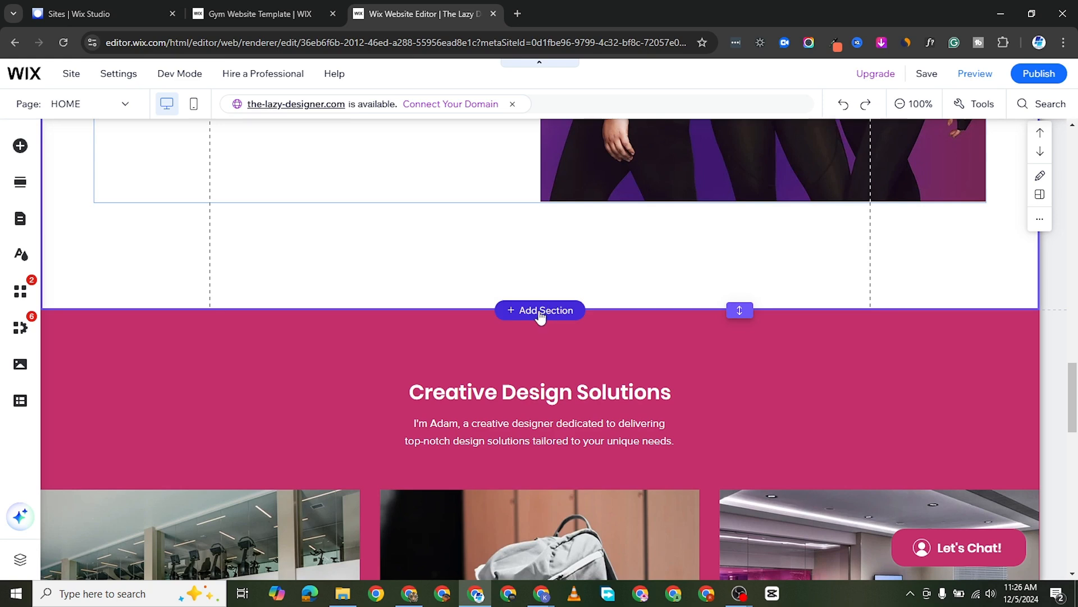
{"action": "left_click", "coordinate": [540, 314]}
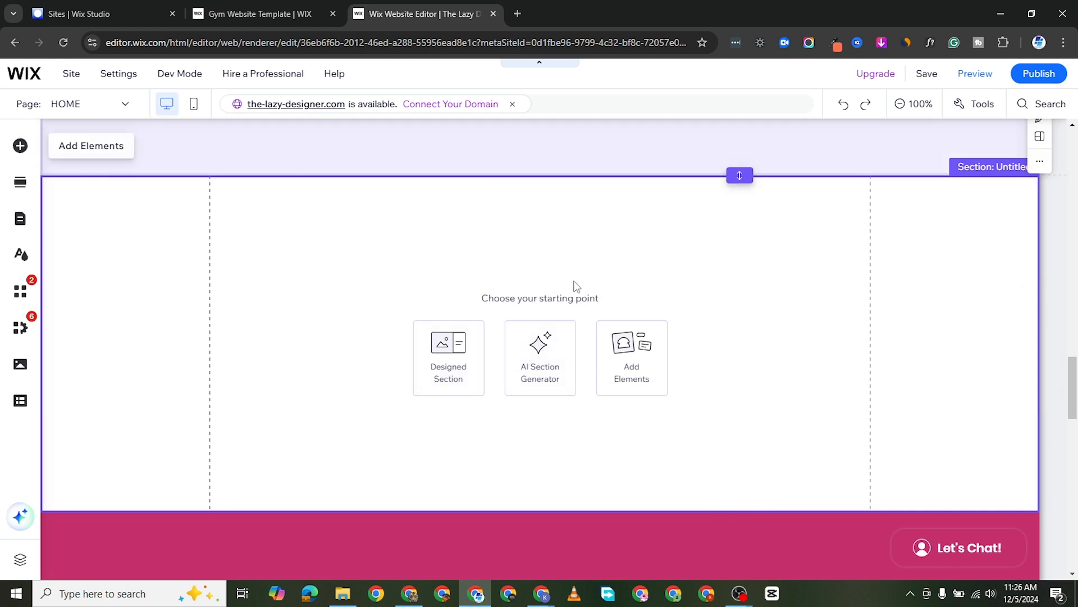
{"action": "left_click", "coordinate": [640, 366]}
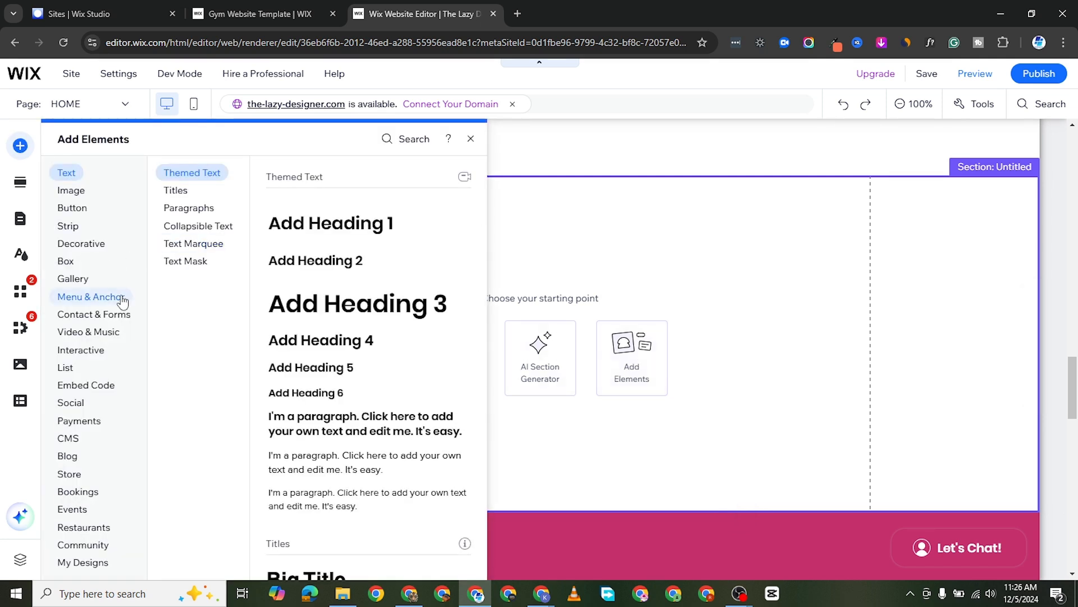
Browse the premade forms and add the black-and-white Contact us form to the empty section.
{"action": "left_click", "coordinate": [108, 314]}
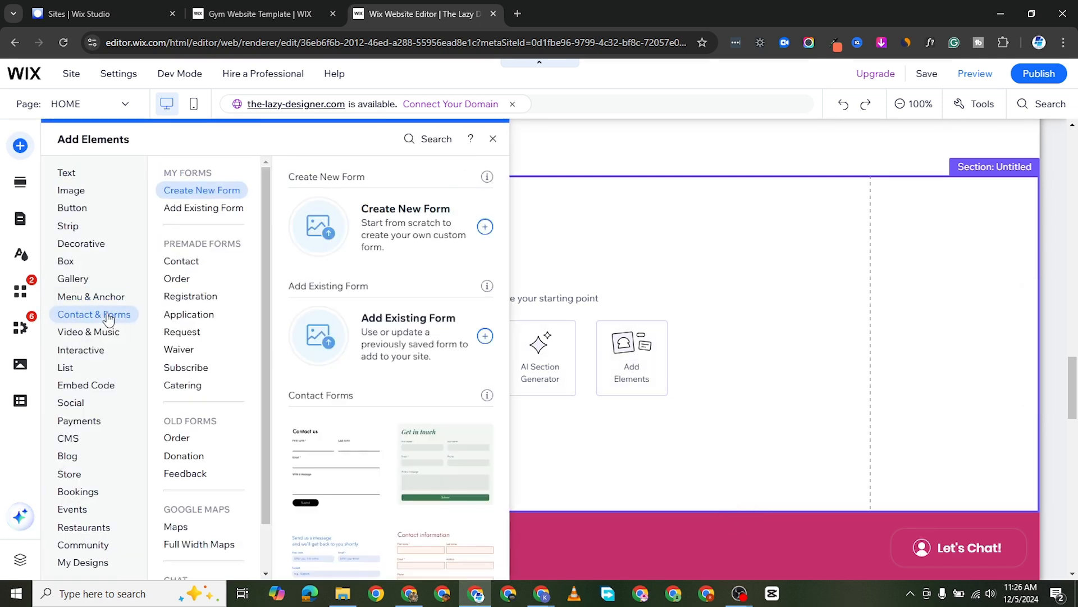
{"action": "left_click", "coordinate": [187, 262]}
{"action": "scroll", "coordinate": [362, 286], "scroll_direction": "up", "scroll_amount": 4}
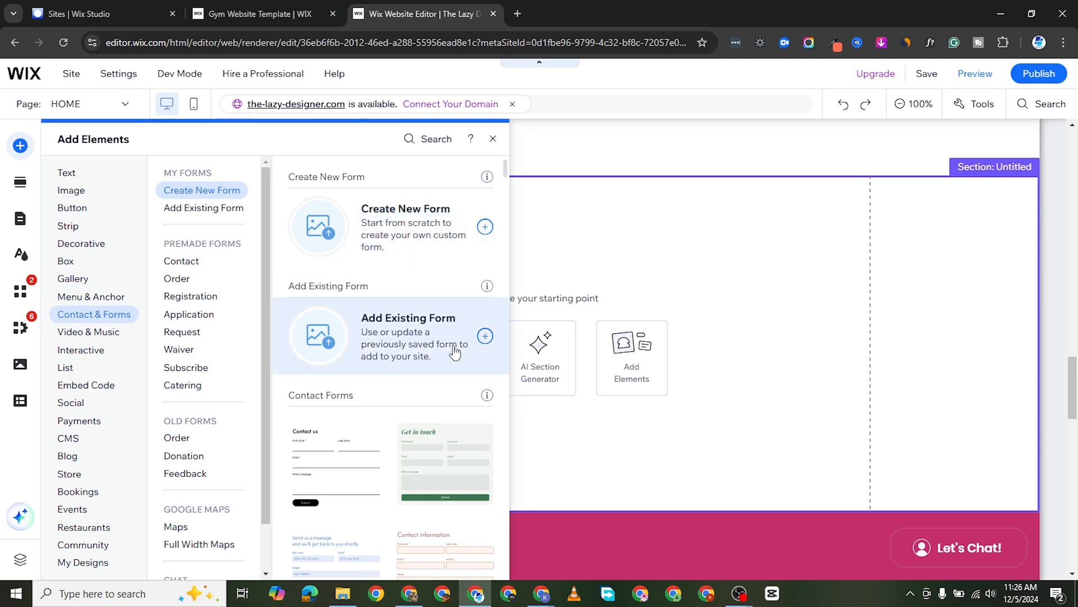
{"action": "scroll", "coordinate": [427, 342], "scroll_direction": "down", "scroll_amount": 5}
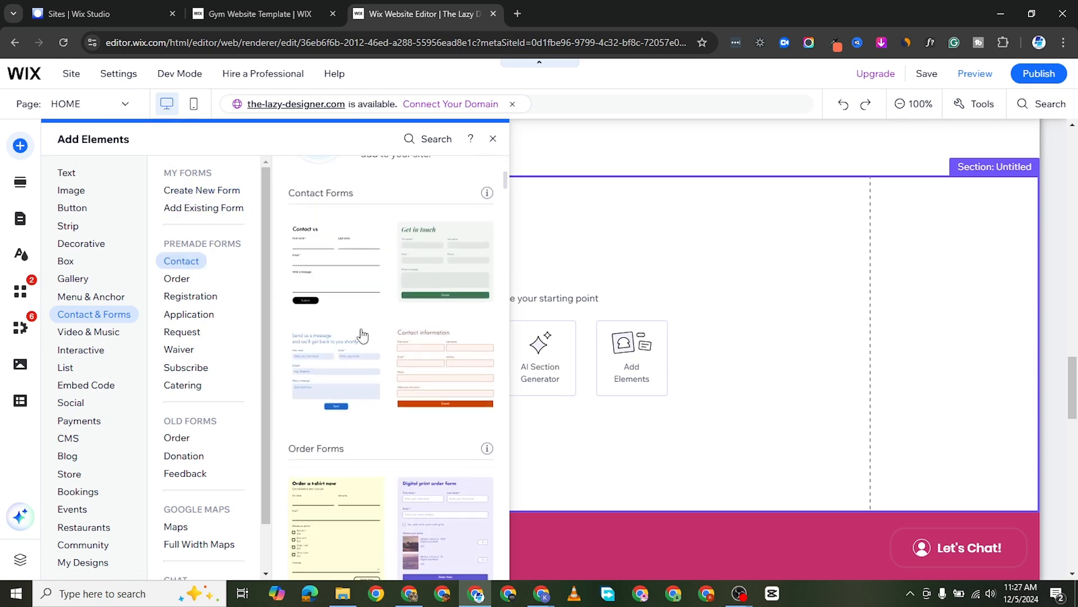
{"action": "scroll", "coordinate": [370, 284], "scroll_direction": "down", "scroll_amount": 4}
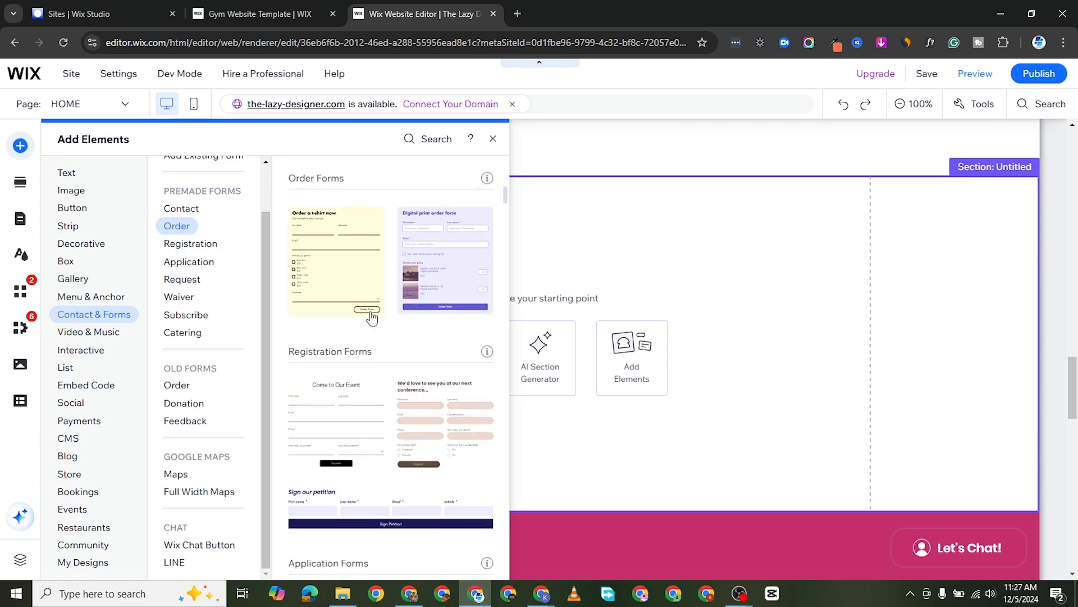
{"action": "scroll", "coordinate": [438, 343], "scroll_direction": "down", "scroll_amount": 4}
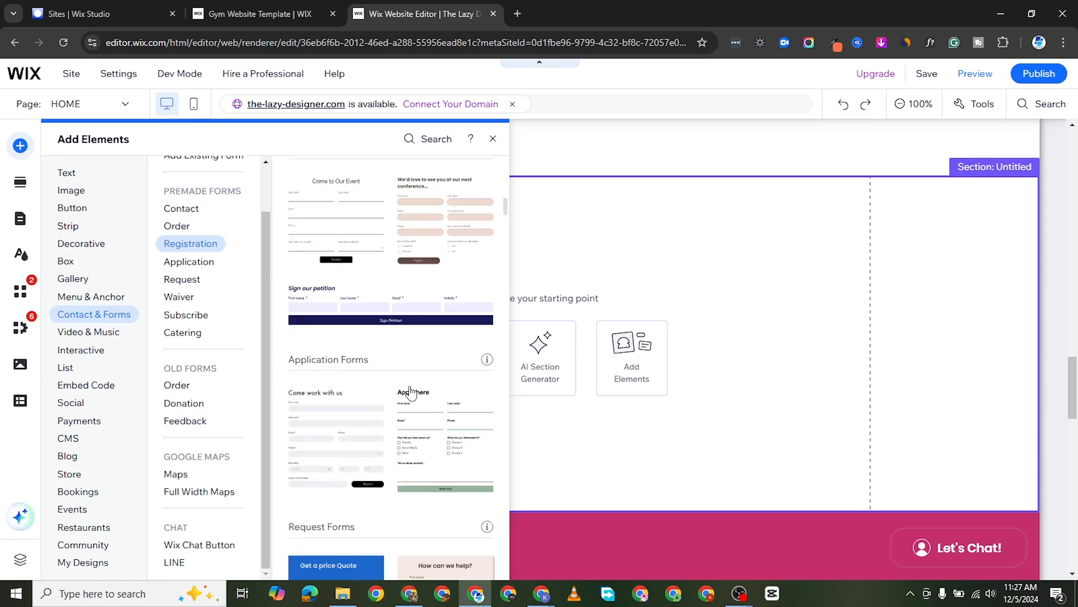
{"action": "scroll", "coordinate": [405, 410], "scroll_direction": "down", "scroll_amount": 5}
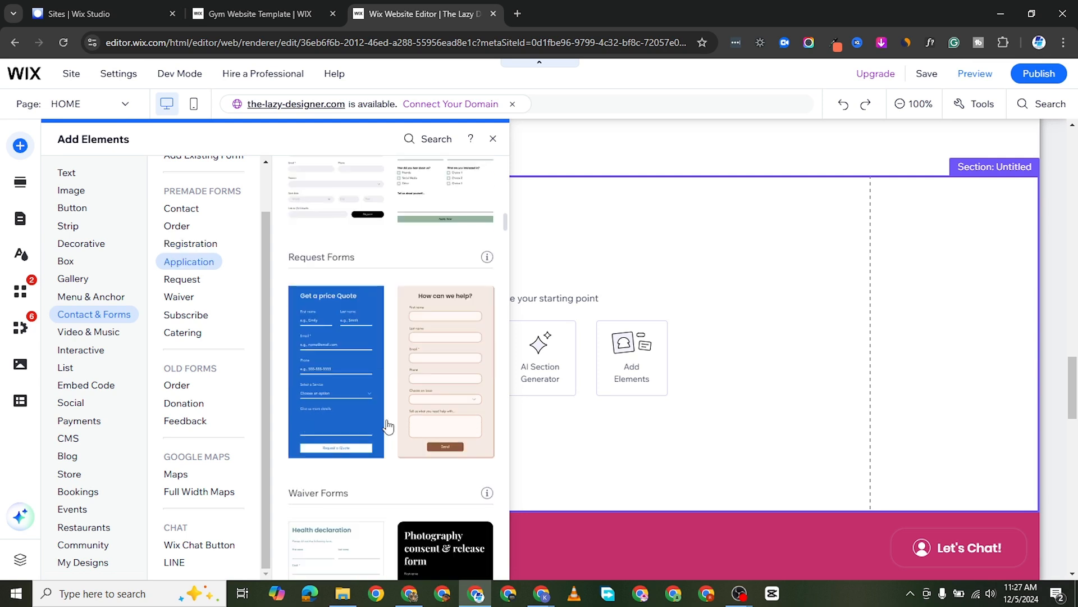
{"action": "scroll", "coordinate": [416, 393], "scroll_direction": "up", "scroll_amount": 6}
{"action": "scroll", "coordinate": [420, 396], "scroll_direction": "up", "scroll_amount": 7}
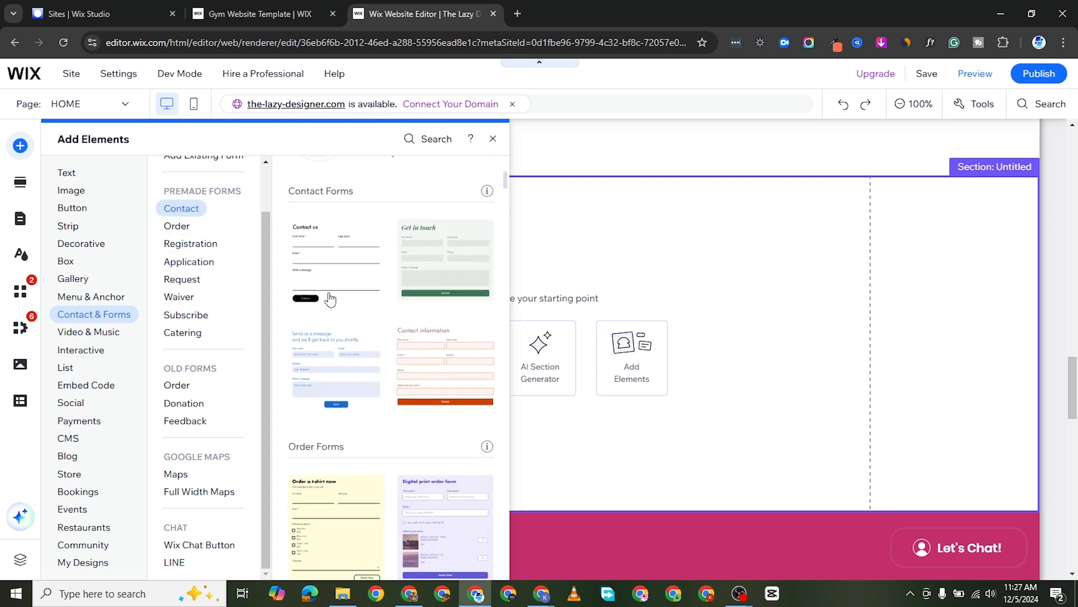
{"action": "left_click", "coordinate": [339, 270]}
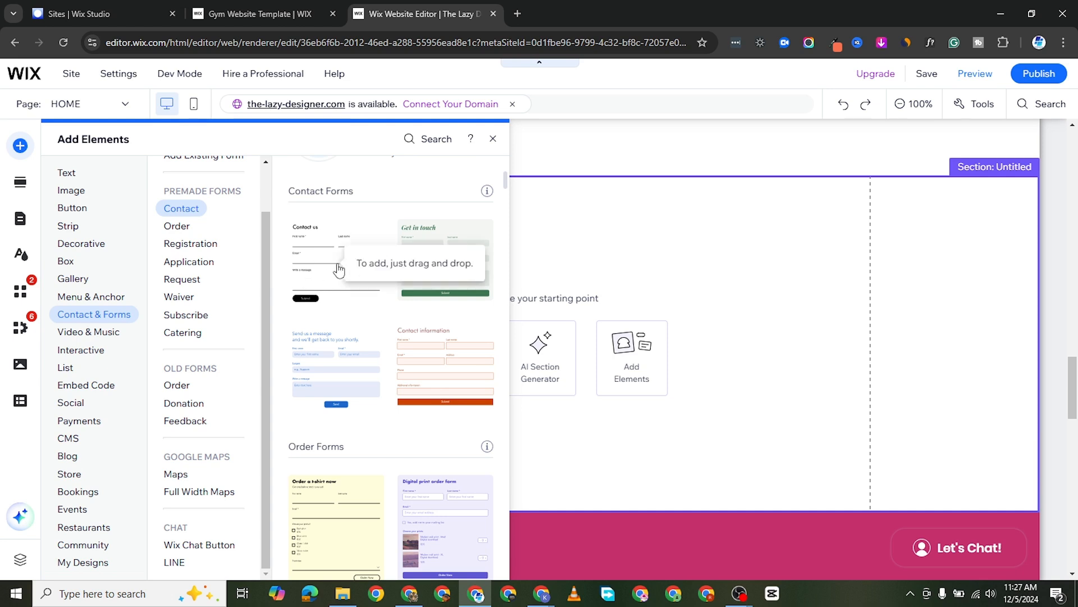
{"action": "left_click", "coordinate": [318, 280]}
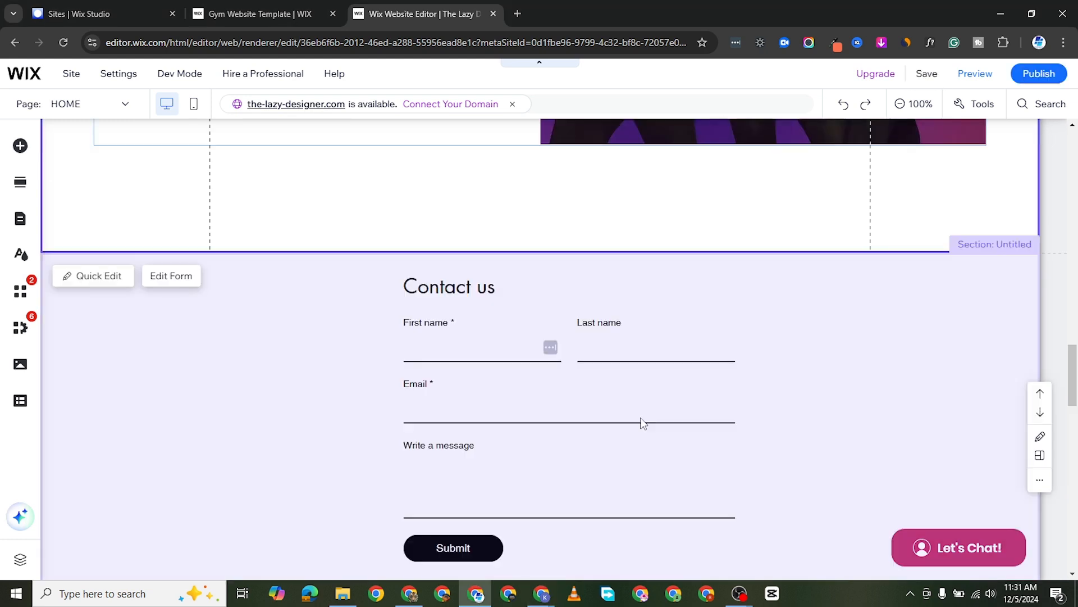
{"action": "left_click", "coordinate": [618, 401]}
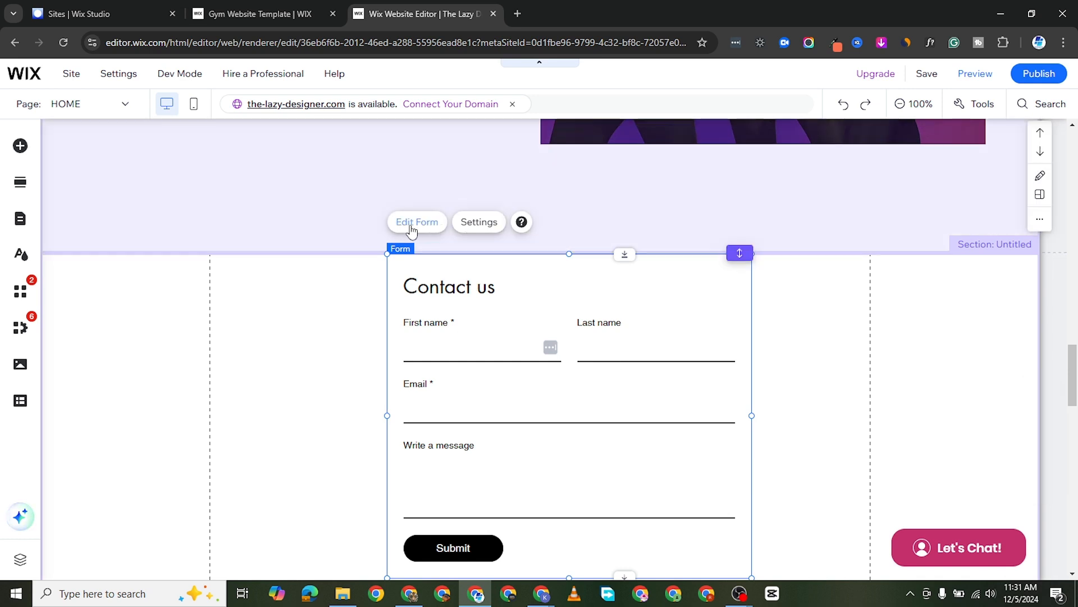
Open the Contact us form for editing and shrink its Email field to half the row's width.
{"action": "left_click", "coordinate": [410, 224]}
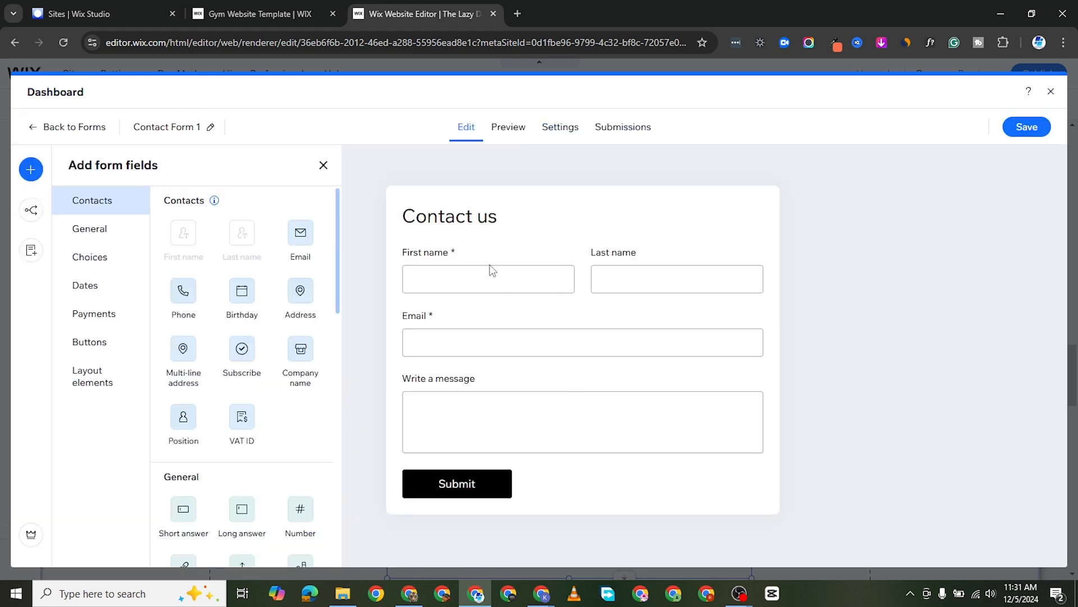
{"action": "left_click", "coordinate": [496, 283]}
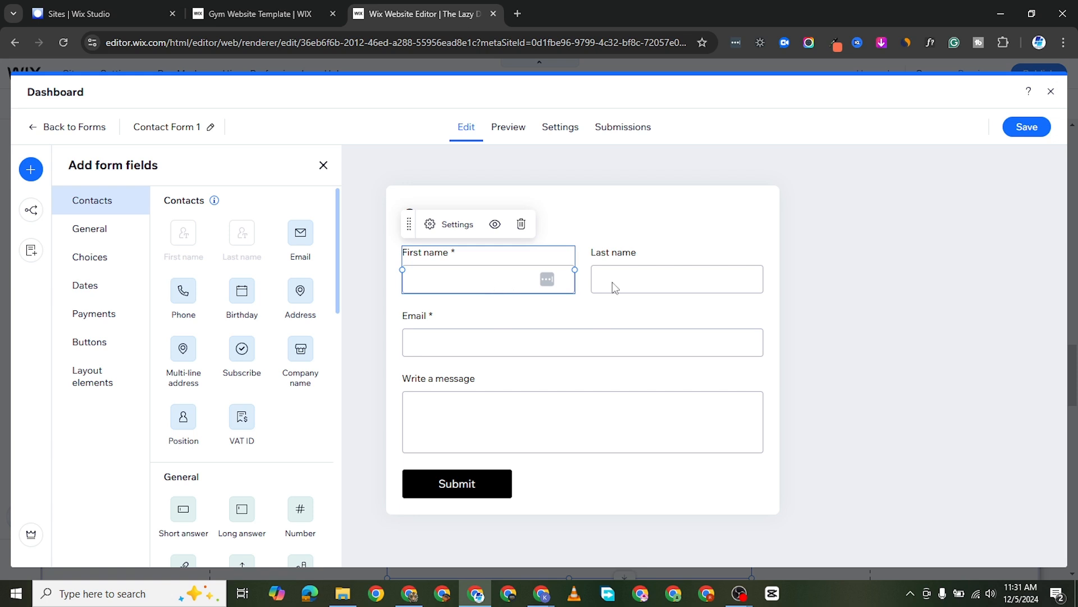
{"action": "left_click", "coordinate": [633, 287]}
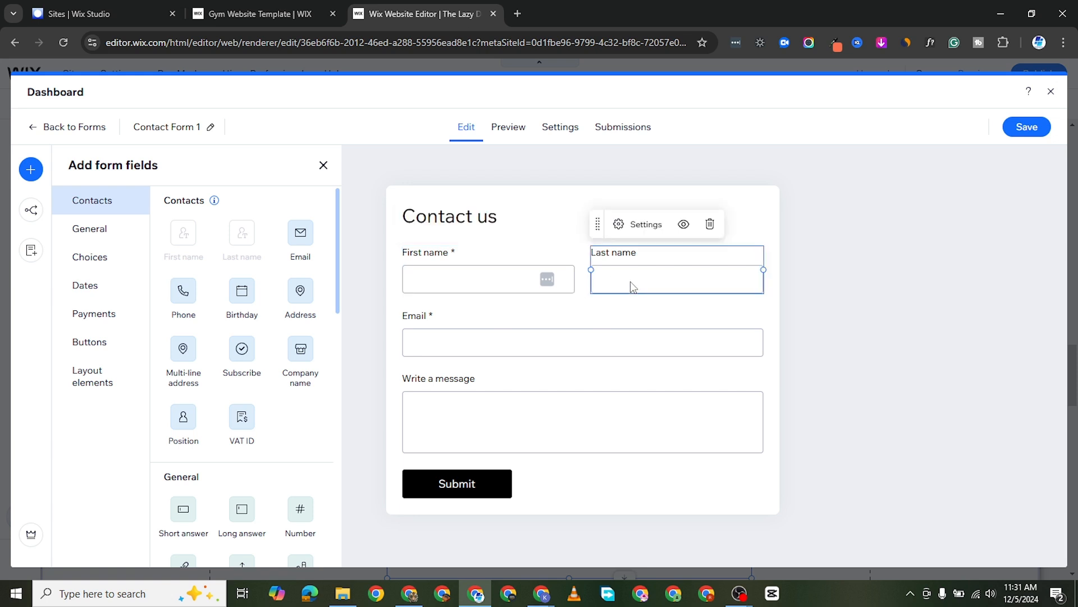
{"action": "left_click", "coordinate": [474, 337]}
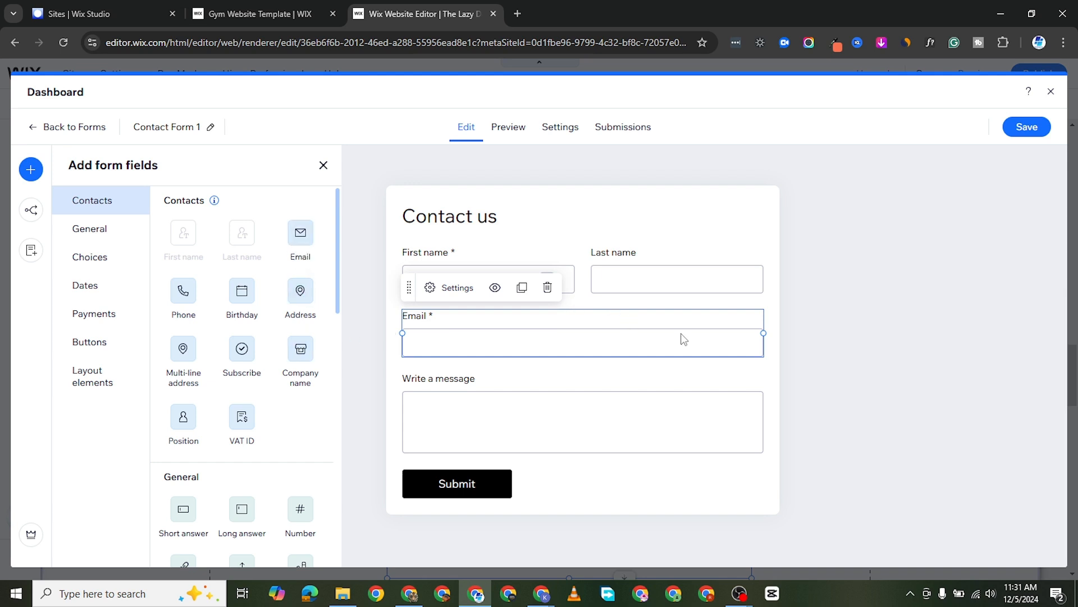
{"action": "left_click_drag", "start_coordinate": [741, 334], "coordinate": [577, 326]}
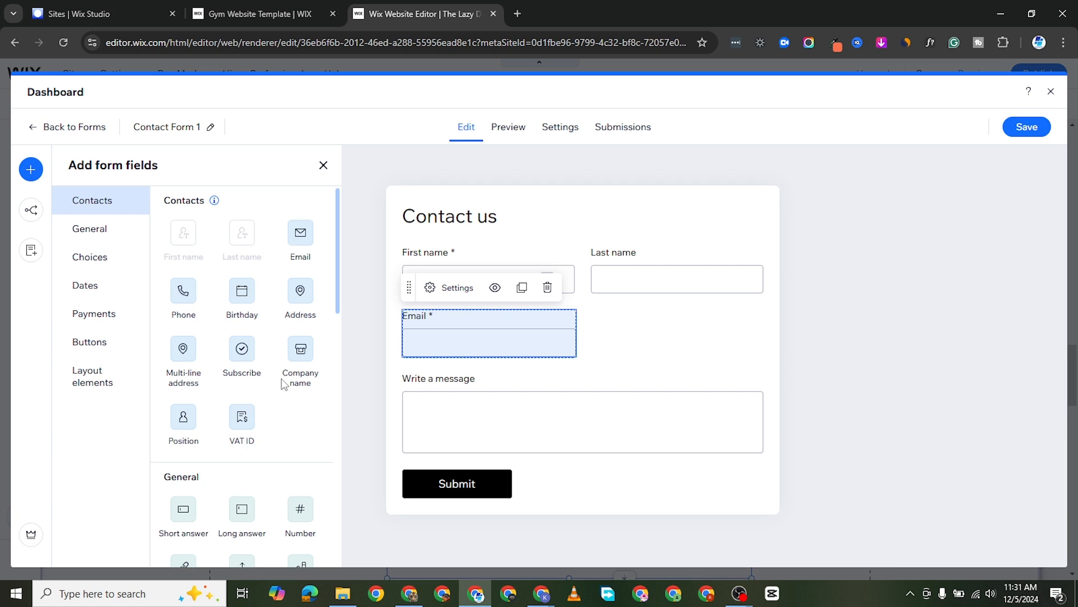
Add a Phone field at half width and place it beside the Email field.
{"action": "left_click", "coordinate": [182, 292]}
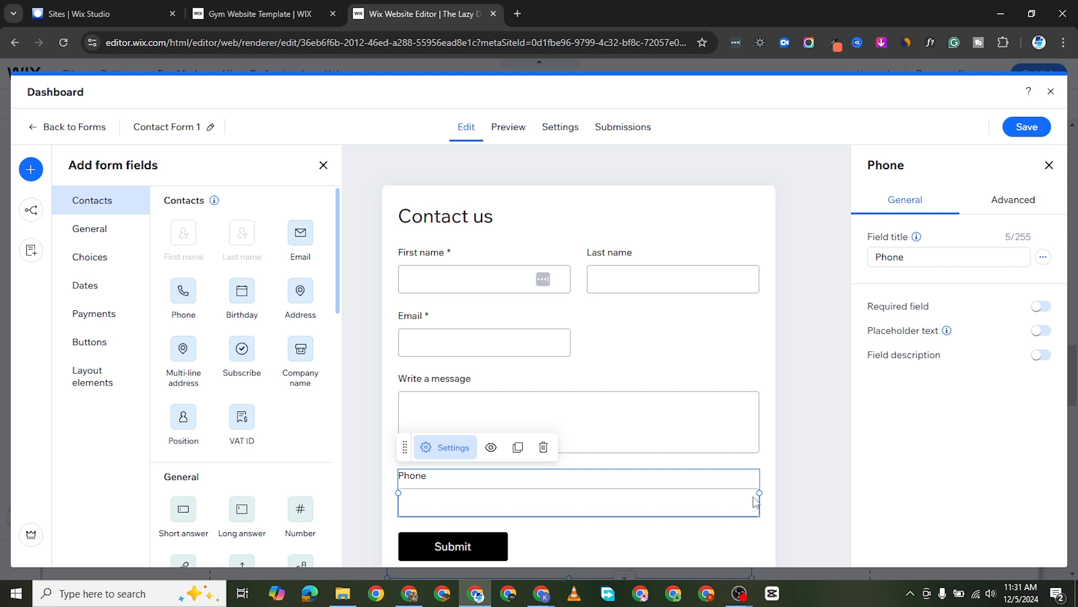
{"action": "left_click_drag", "start_coordinate": [759, 492], "coordinate": [727, 332]}
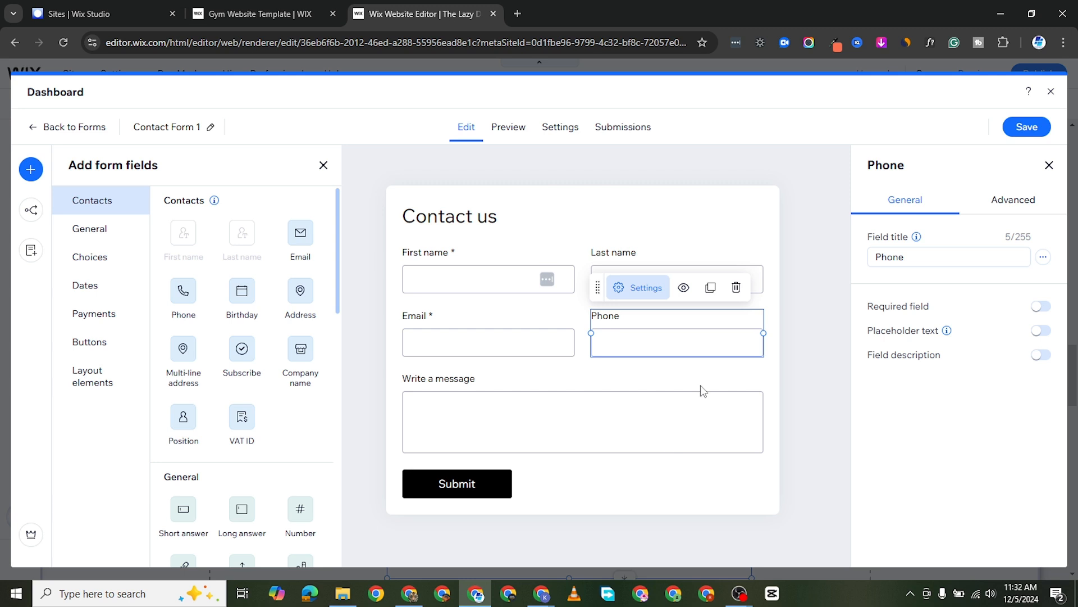
Add a Multi-line address field group and place it between the Email row and the Write a message field.
{"action": "left_click", "coordinate": [419, 406]}
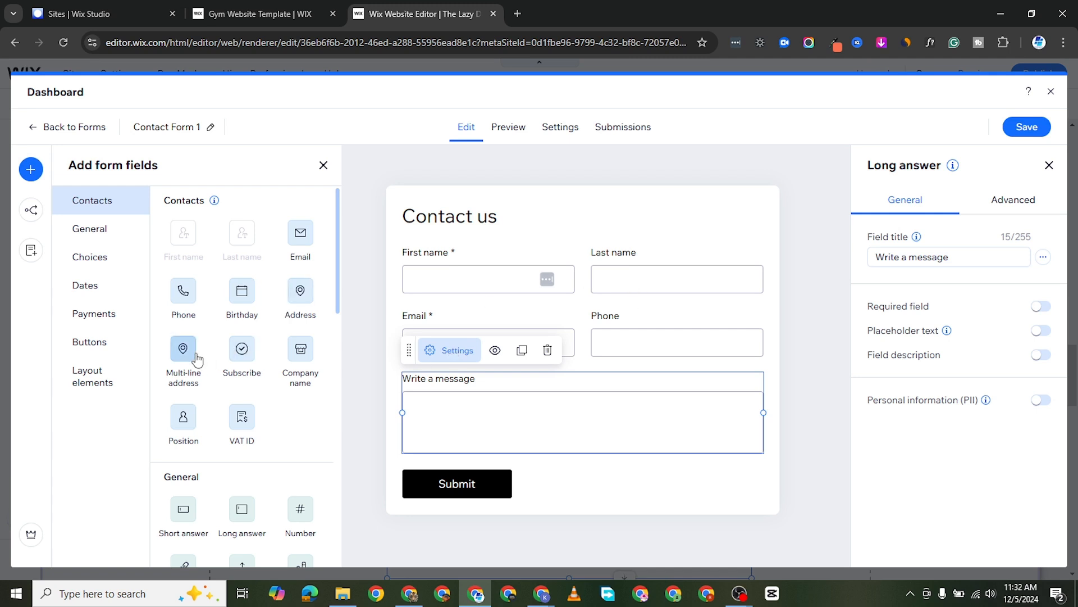
{"action": "left_click_drag", "start_coordinate": [186, 351], "coordinate": [599, 443]}
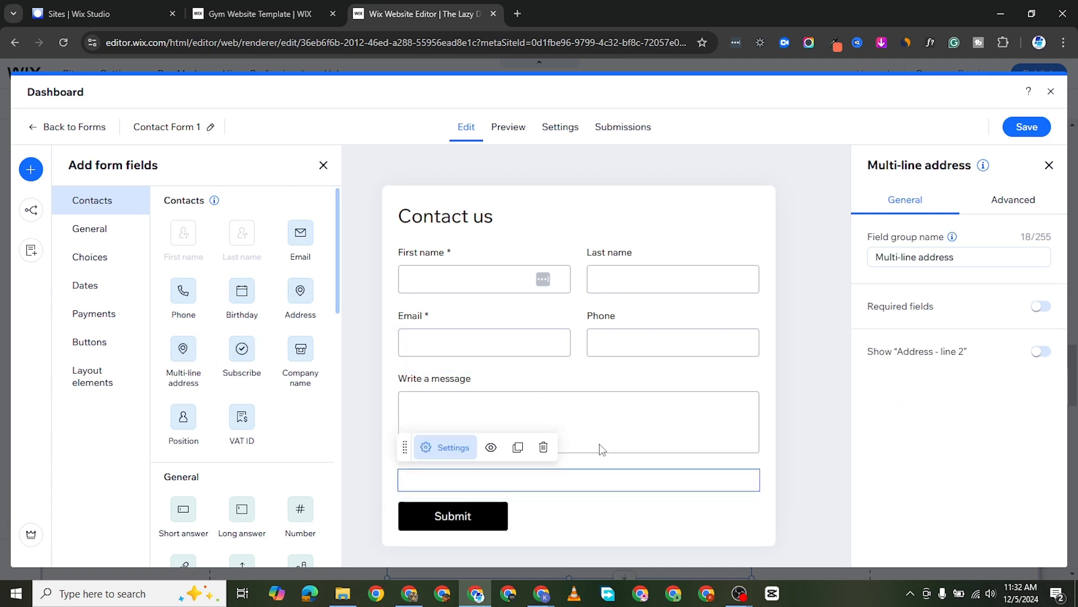
{"action": "scroll", "coordinate": [606, 481], "scroll_direction": "down", "scroll_amount": 1}
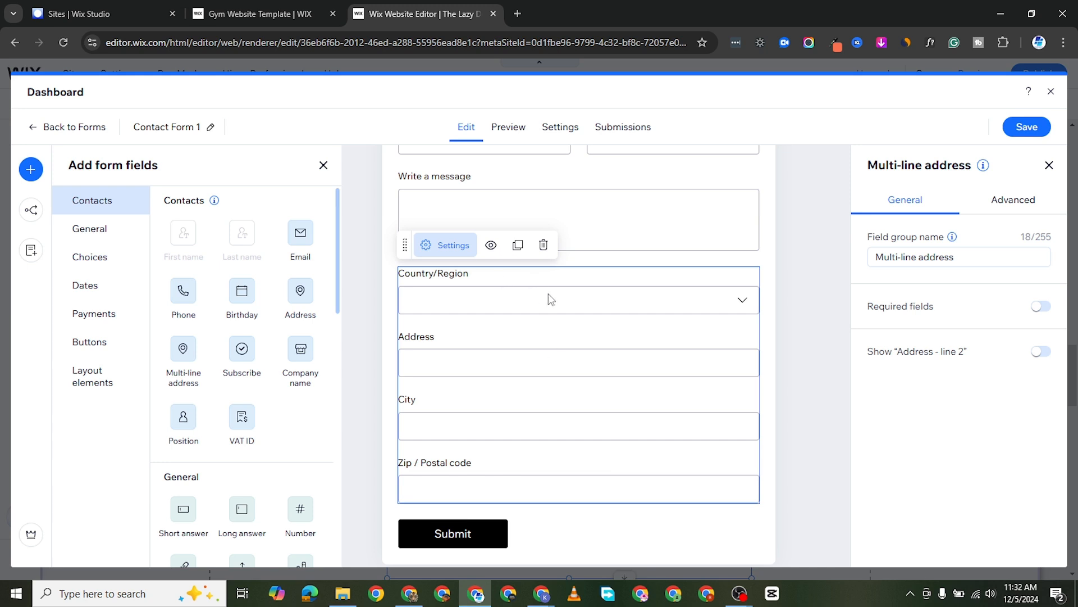
{"action": "scroll", "coordinate": [616, 404], "scroll_direction": "up", "scroll_amount": 1}
{"action": "left_click_drag", "start_coordinate": [617, 348], "coordinate": [614, 257]}
{"action": "left_click_drag", "start_coordinate": [658, 414], "coordinate": [676, 431]}
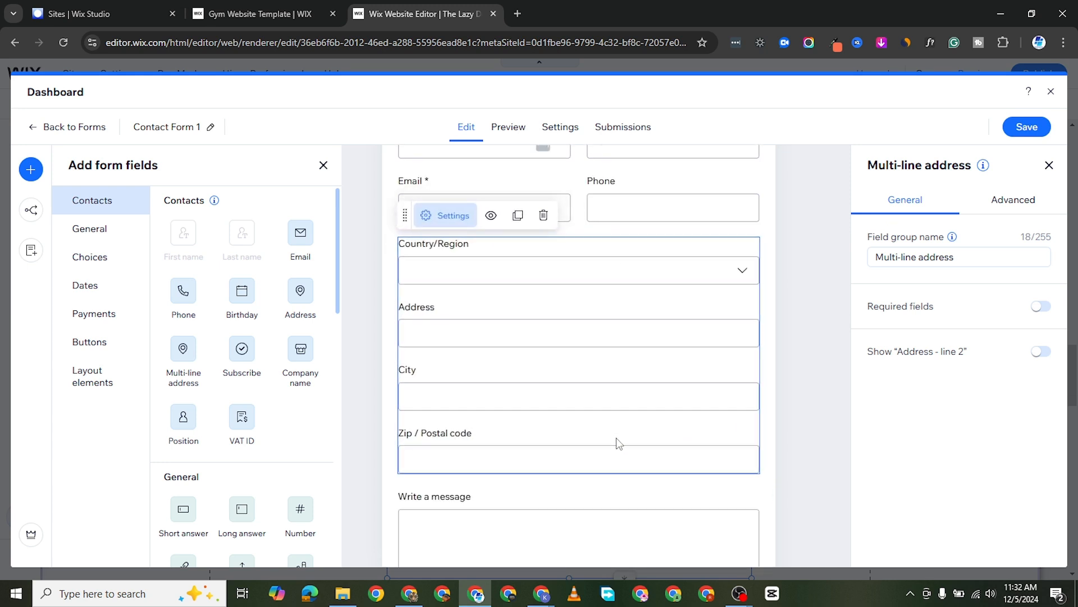
Make all fields of the Multi-line address group required.
{"action": "scroll", "coordinate": [616, 443], "scroll_direction": "down", "scroll_amount": 2}
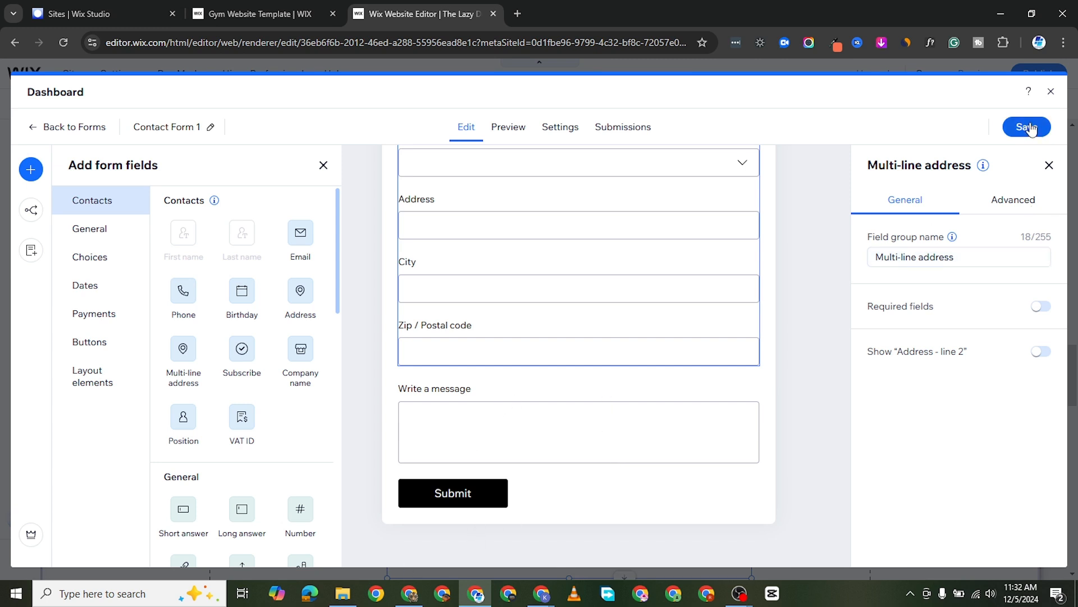
{"action": "left_click", "coordinate": [1046, 308]}
{"action": "scroll", "coordinate": [572, 303], "scroll_direction": "up", "scroll_amount": 3}
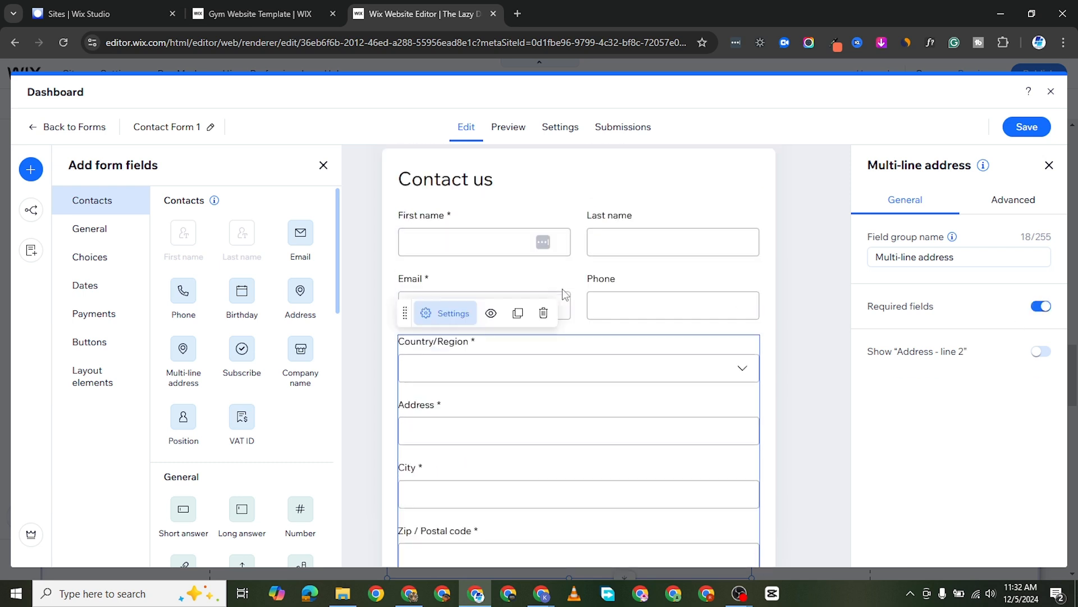
Make the Last name field required and check the required settings of the First name and Email fields.
{"action": "scroll", "coordinate": [564, 293], "scroll_direction": "up", "scroll_amount": 1}
{"action": "left_click", "coordinate": [478, 279]}
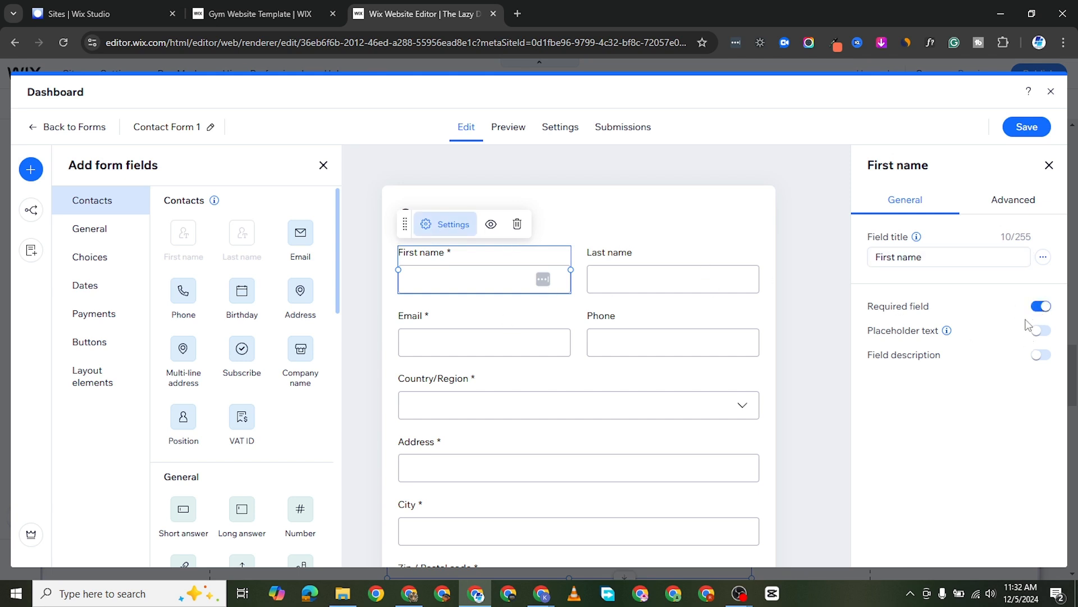
{"action": "left_click", "coordinate": [642, 279]}
{"action": "left_click", "coordinate": [1040, 307]}
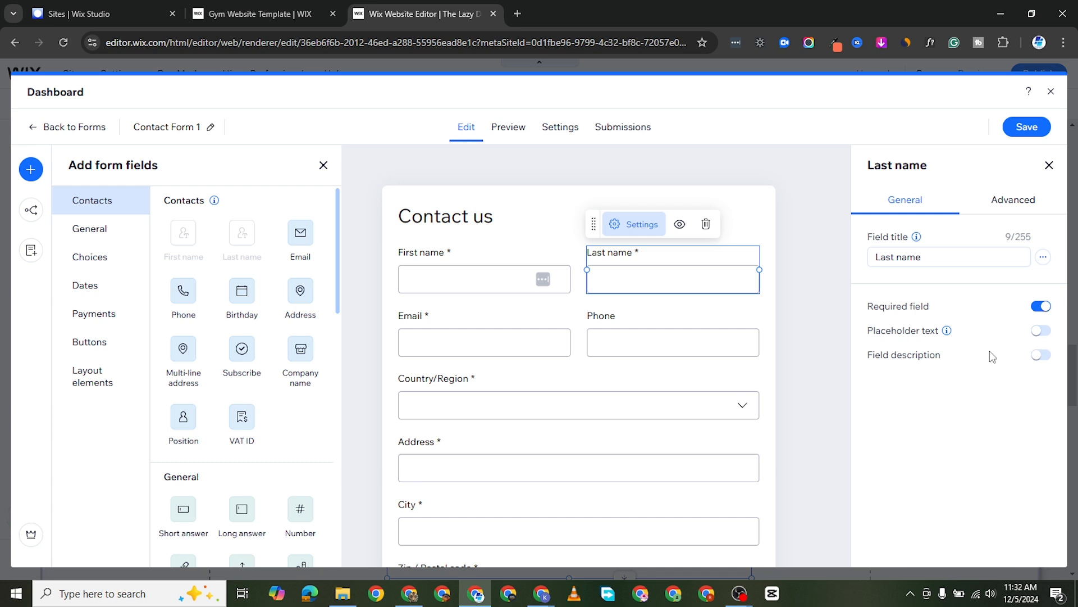
{"action": "left_click", "coordinate": [521, 353]}
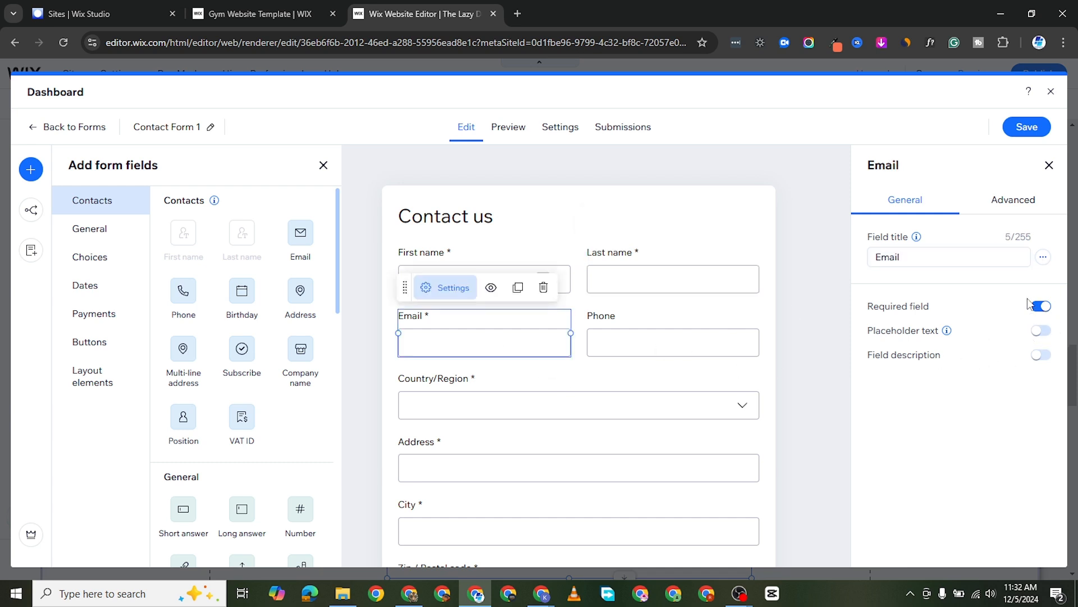
{"action": "scroll", "coordinate": [626, 460], "scroll_direction": "down", "scroll_amount": 4}
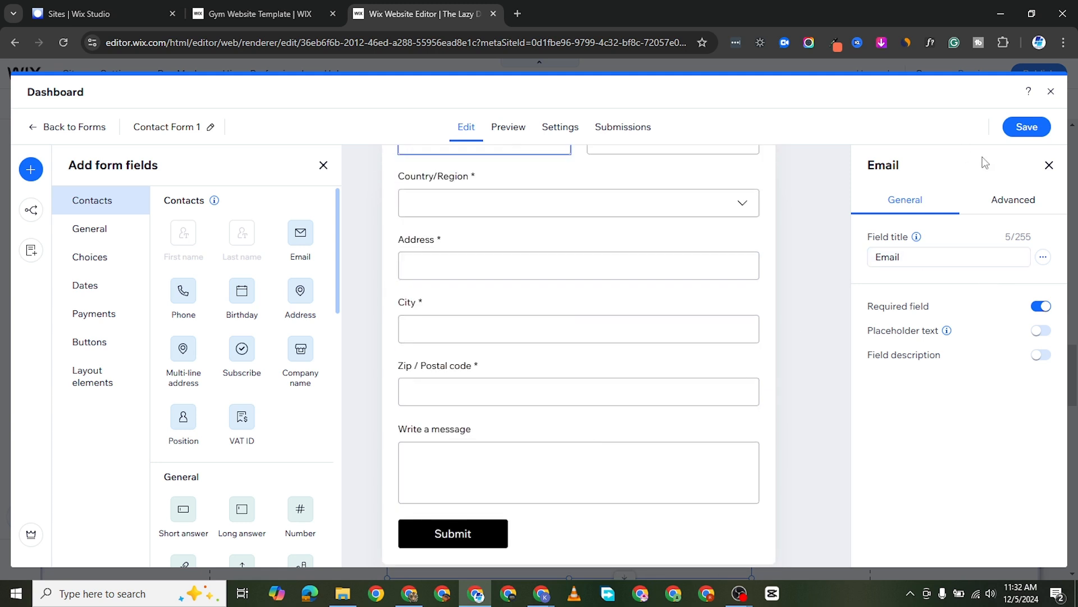
Save the edited contact form and close the form dashboard to return to the page.
{"action": "left_click", "coordinate": [1022, 134]}
{"action": "left_click", "coordinate": [1052, 93]}
{"action": "scroll", "coordinate": [642, 460], "scroll_direction": "down", "scroll_amount": 3}
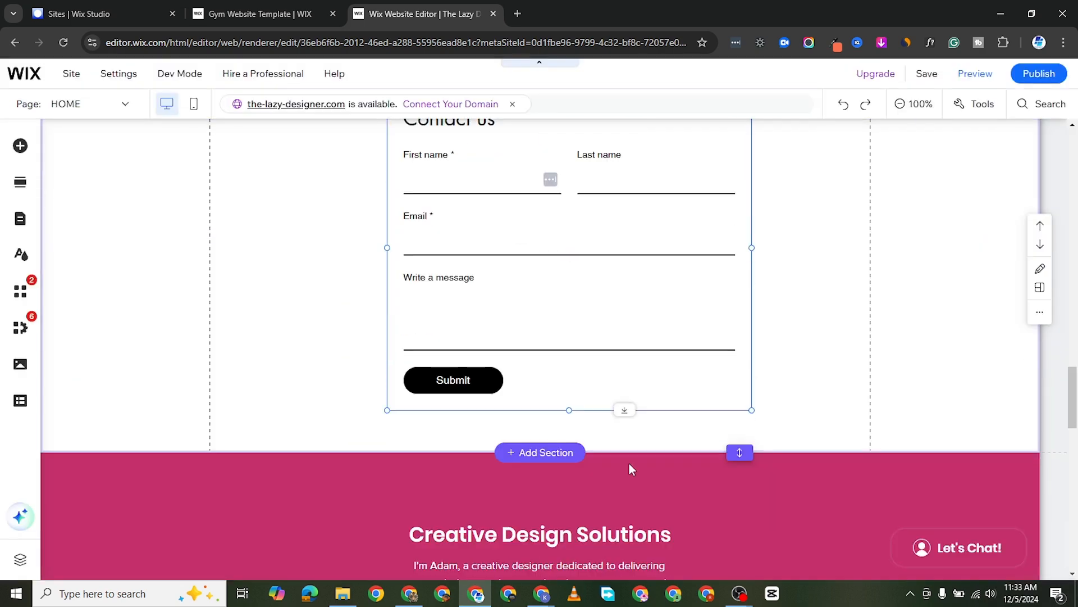
{"action": "scroll", "coordinate": [629, 469], "scroll_direction": "down", "scroll_amount": 2}
{"action": "scroll", "coordinate": [608, 386], "scroll_direction": "up", "scroll_amount": 3}
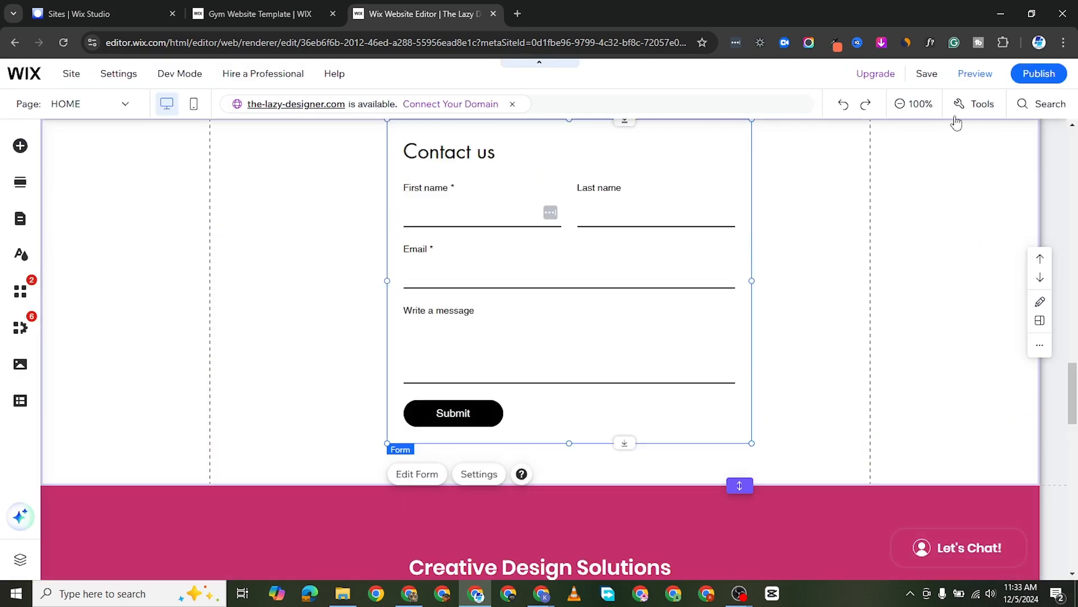
Save the site and dismiss the save confirmation without publishing.
{"action": "left_click", "coordinate": [926, 74]}
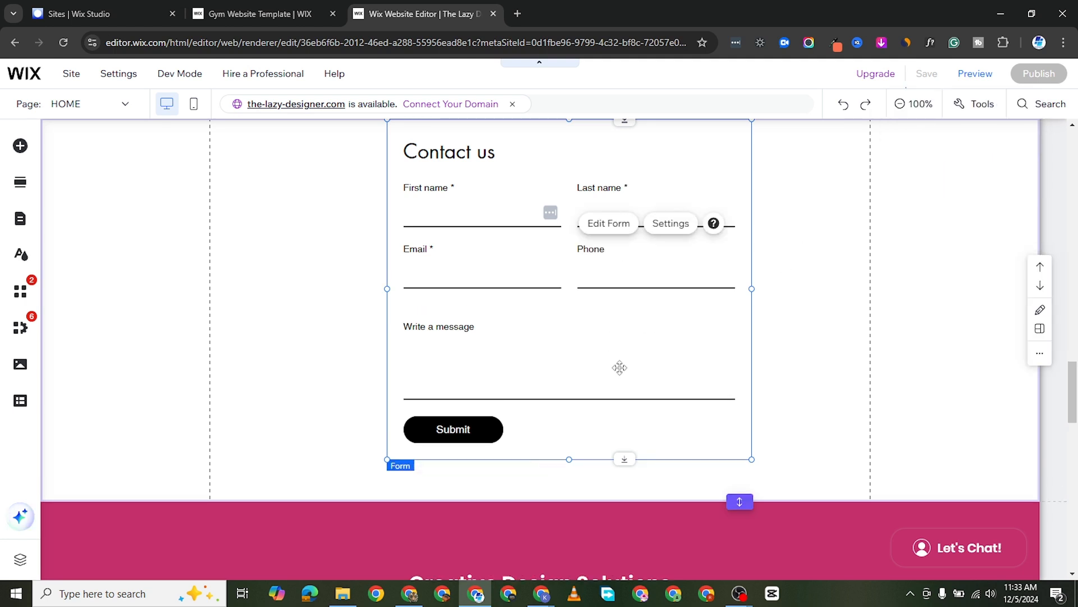
{"action": "scroll", "coordinate": [618, 369], "scroll_direction": "up", "scroll_amount": 1}
{"action": "scroll", "coordinate": [615, 445], "scroll_direction": "up", "scroll_amount": 3}
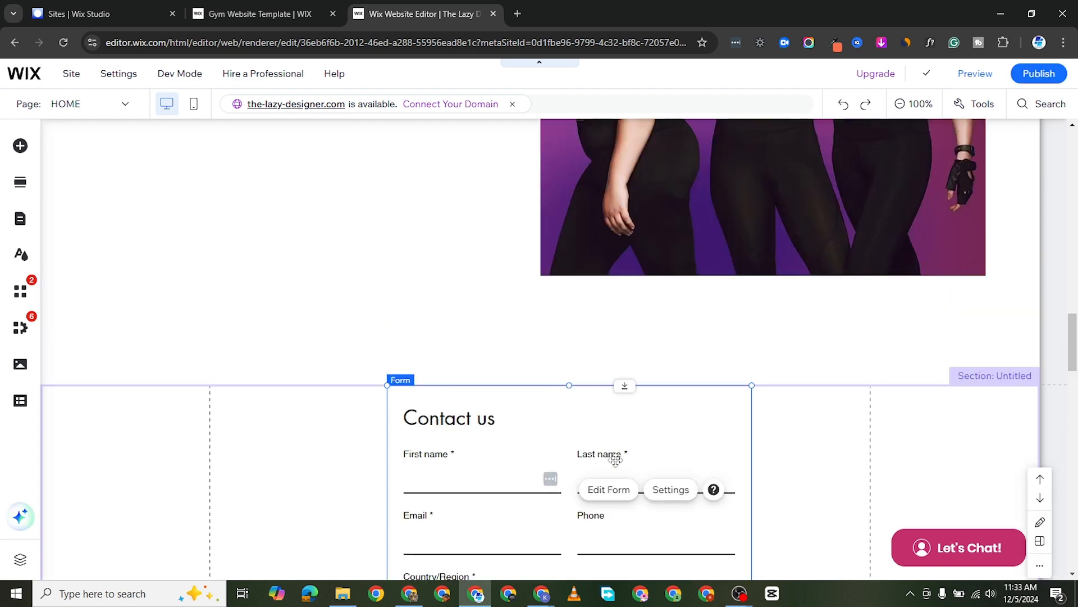
{"action": "scroll", "coordinate": [623, 457], "scroll_direction": "down", "scroll_amount": 1}
{"action": "scroll", "coordinate": [631, 455], "scroll_direction": "up", "scroll_amount": 1}
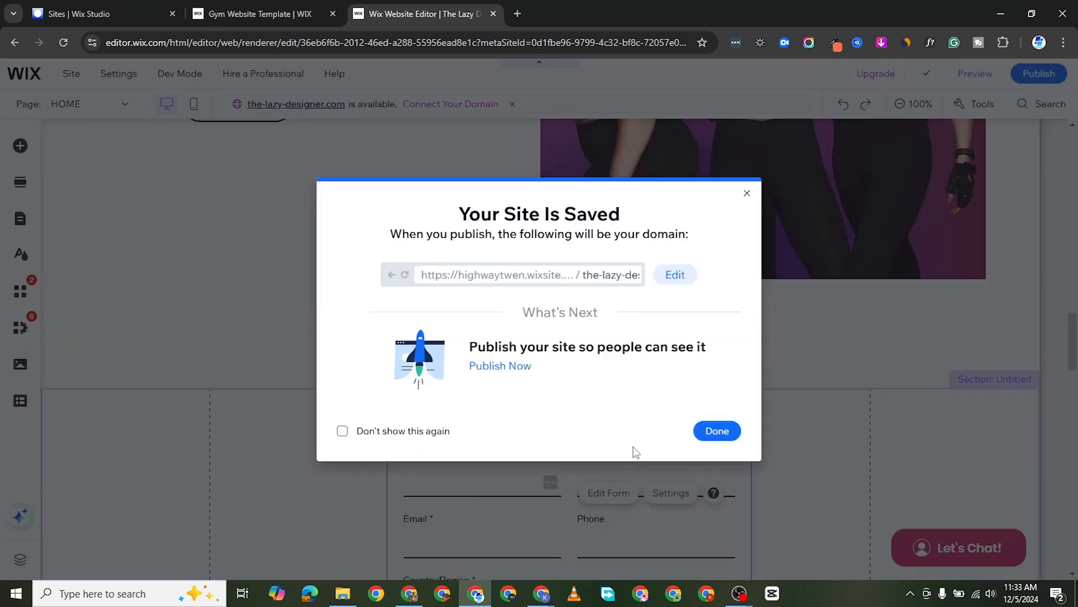
{"action": "left_click", "coordinate": [718, 431]}
Examine the updated contact form on the Home page from its title down to the Submit button.
{"action": "scroll", "coordinate": [610, 501], "scroll_direction": "up", "scroll_amount": 2}
{"action": "scroll", "coordinate": [616, 512], "scroll_direction": "down", "scroll_amount": 4}
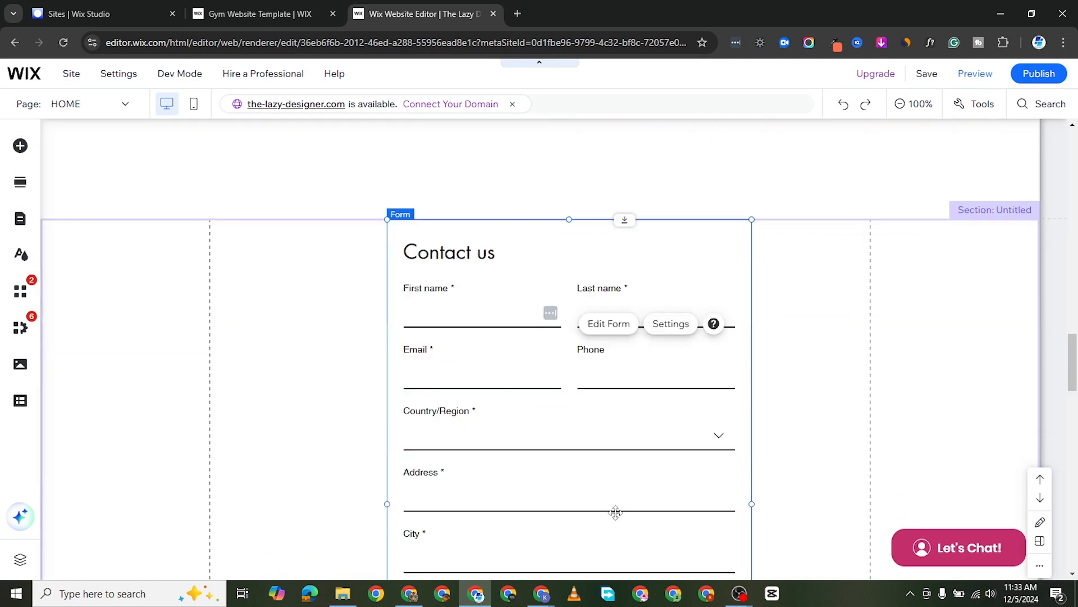
{"action": "scroll", "coordinate": [616, 512], "scroll_direction": "down", "scroll_amount": 8}
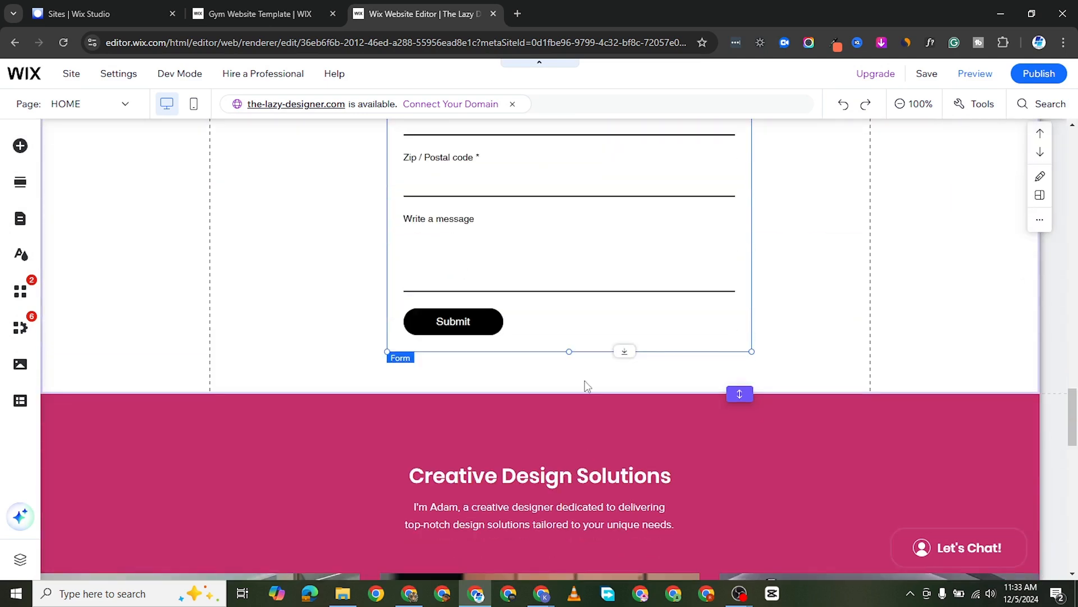
{"action": "scroll", "coordinate": [585, 386], "scroll_direction": "up", "scroll_amount": 6}
{"action": "scroll", "coordinate": [565, 393], "scroll_direction": "down", "scroll_amount": 2}
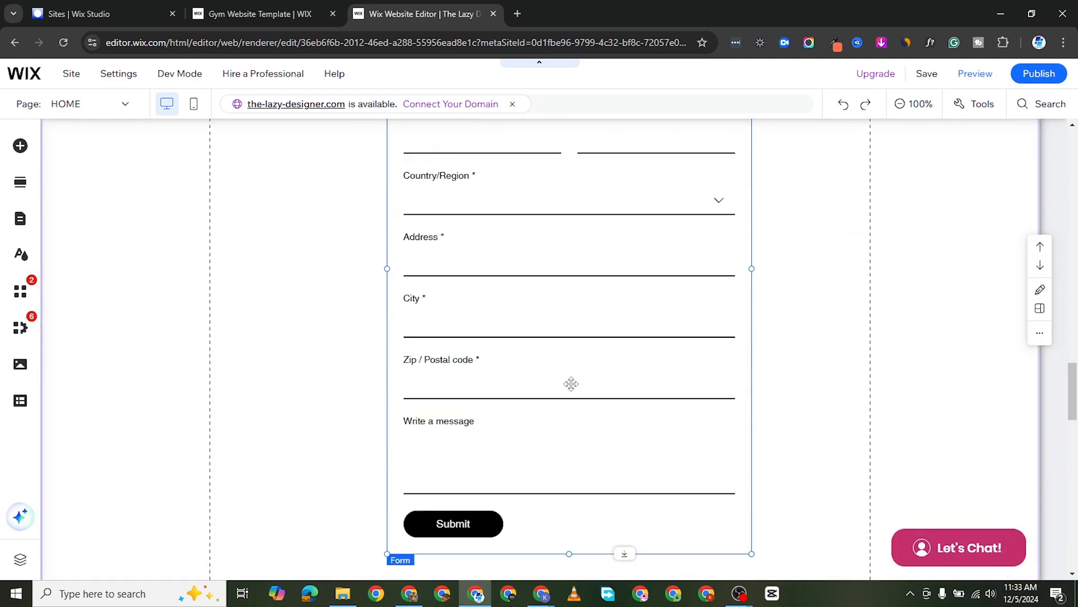
{"action": "scroll", "coordinate": [571, 383], "scroll_direction": "down", "scroll_amount": 2}
{"action": "scroll", "coordinate": [579, 364], "scroll_direction": "up", "scroll_amount": 7}
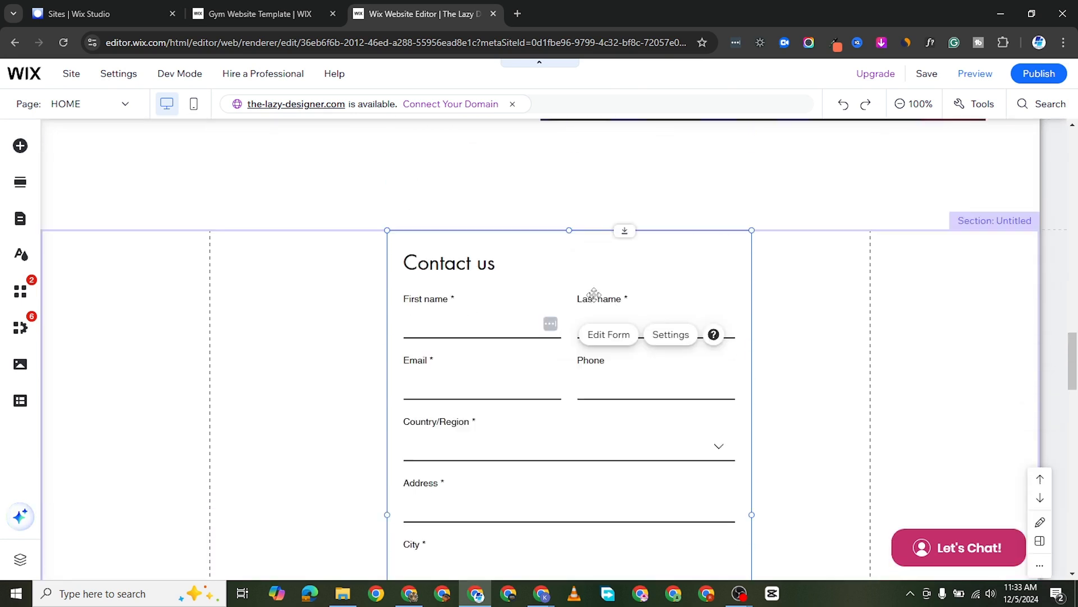
{"action": "left_click", "coordinate": [421, 262]}
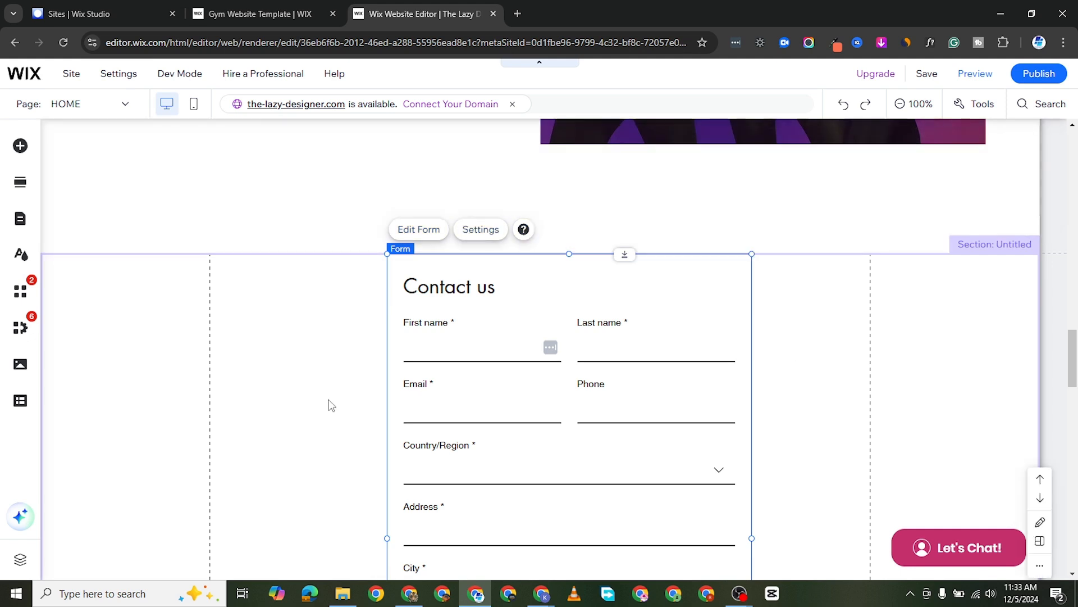
Set the background of the section around the contact form to the light grey theme color #E8E6E6.
{"action": "left_click", "coordinate": [331, 406]}
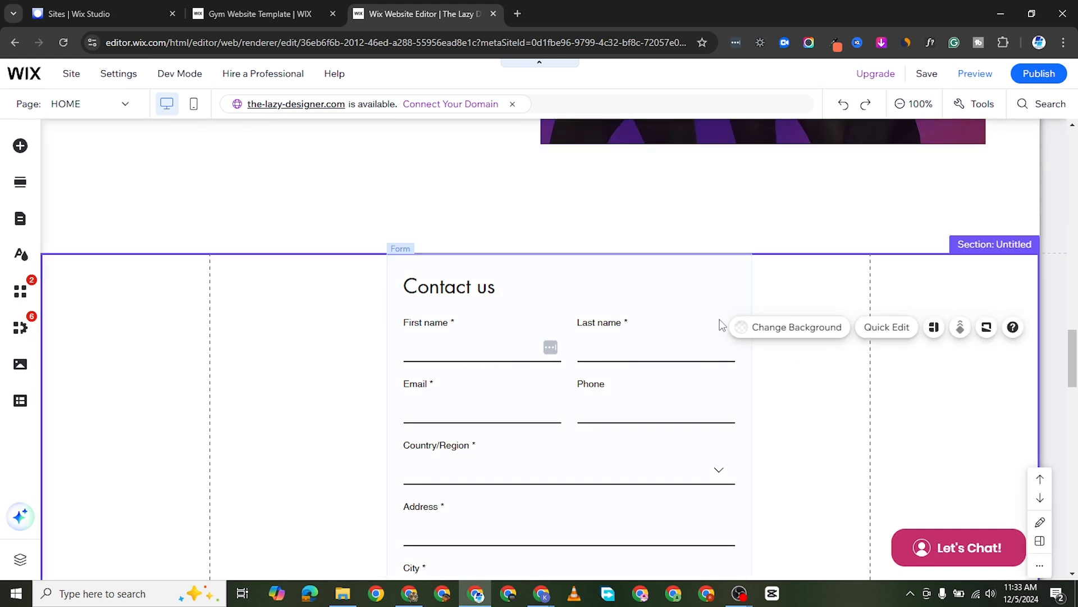
{"action": "left_click", "coordinate": [767, 329]}
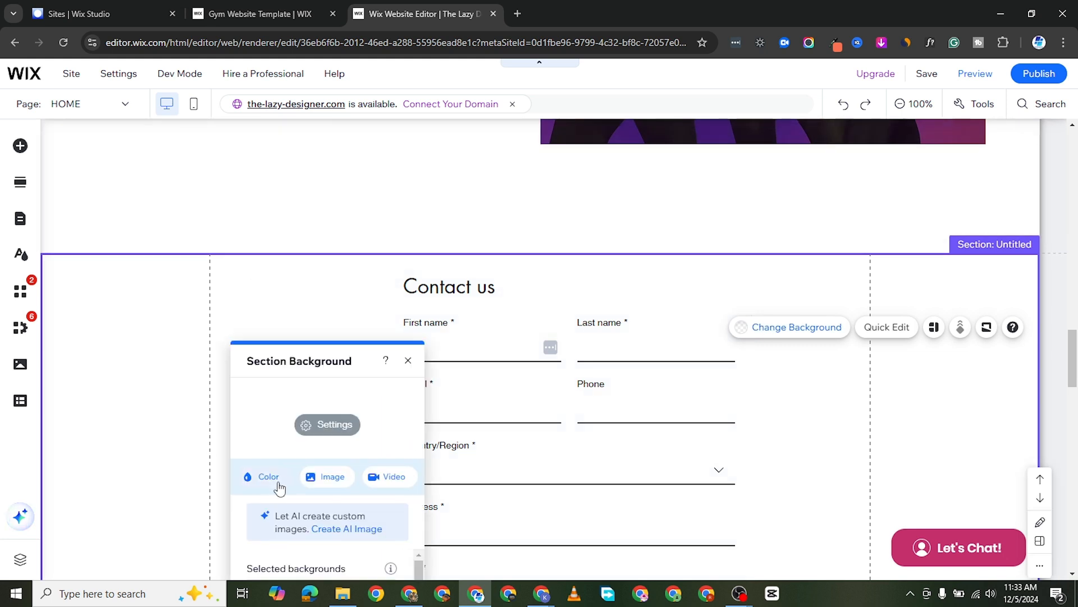
{"action": "left_click", "coordinate": [264, 476]}
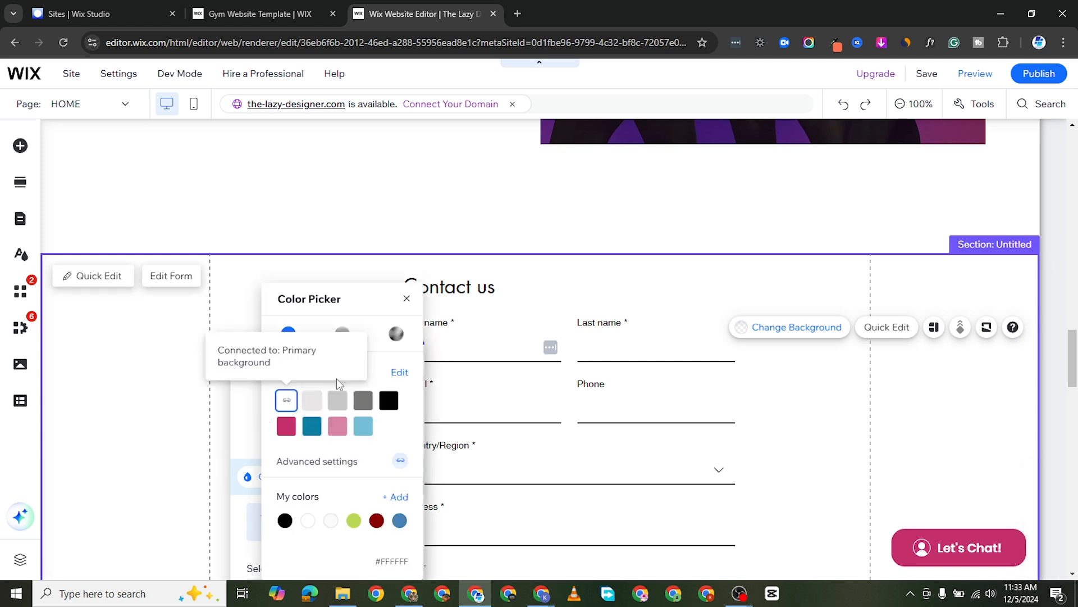
{"action": "left_click", "coordinate": [313, 400]}
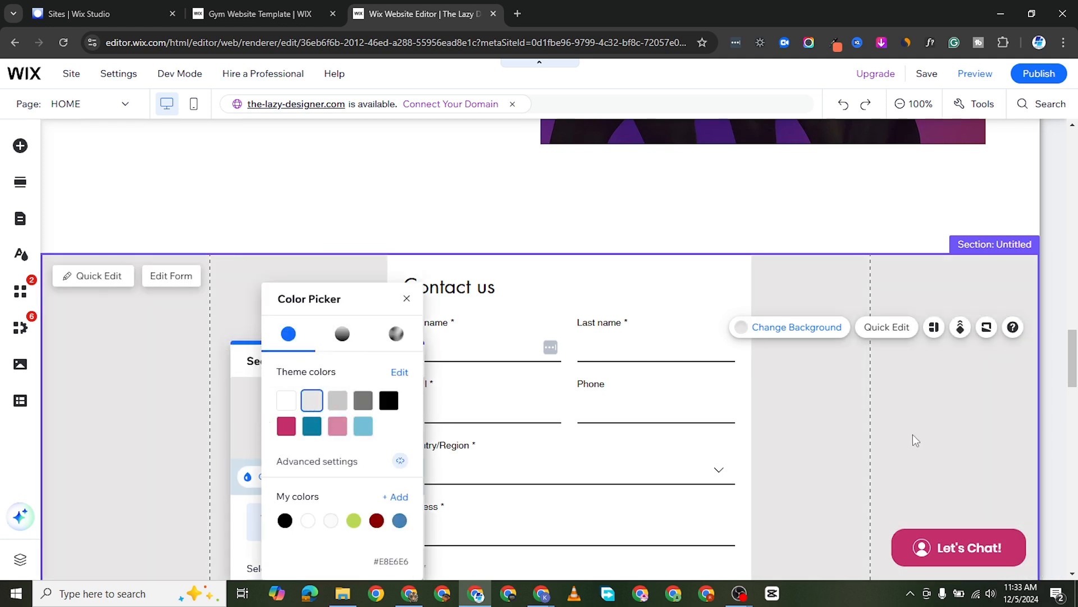
{"action": "left_click", "coordinate": [863, 444]}
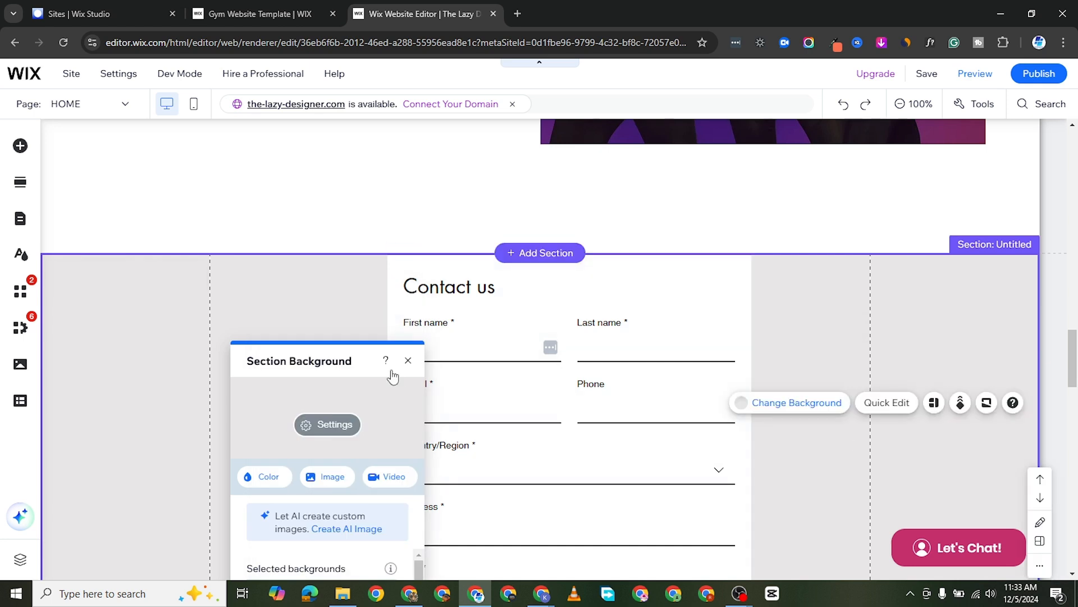
{"action": "left_click", "coordinate": [407, 360]}
{"action": "scroll", "coordinate": [431, 469], "scroll_direction": "down", "scroll_amount": 4}
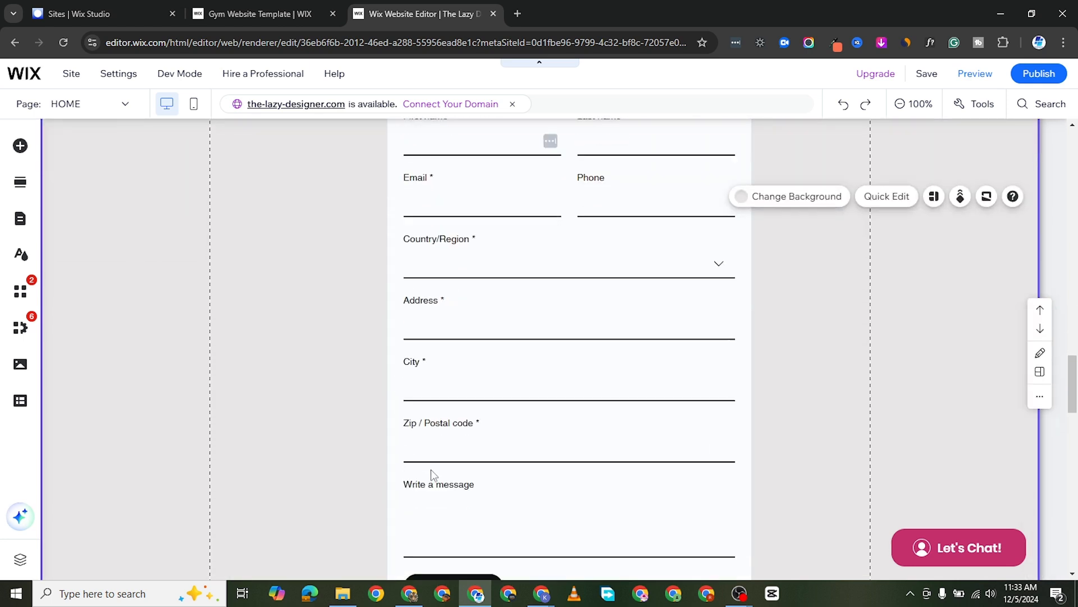
{"action": "scroll", "coordinate": [430, 470], "scroll_direction": "down", "scroll_amount": 1}
{"action": "scroll", "coordinate": [763, 433], "scroll_direction": "up", "scroll_amount": 4}
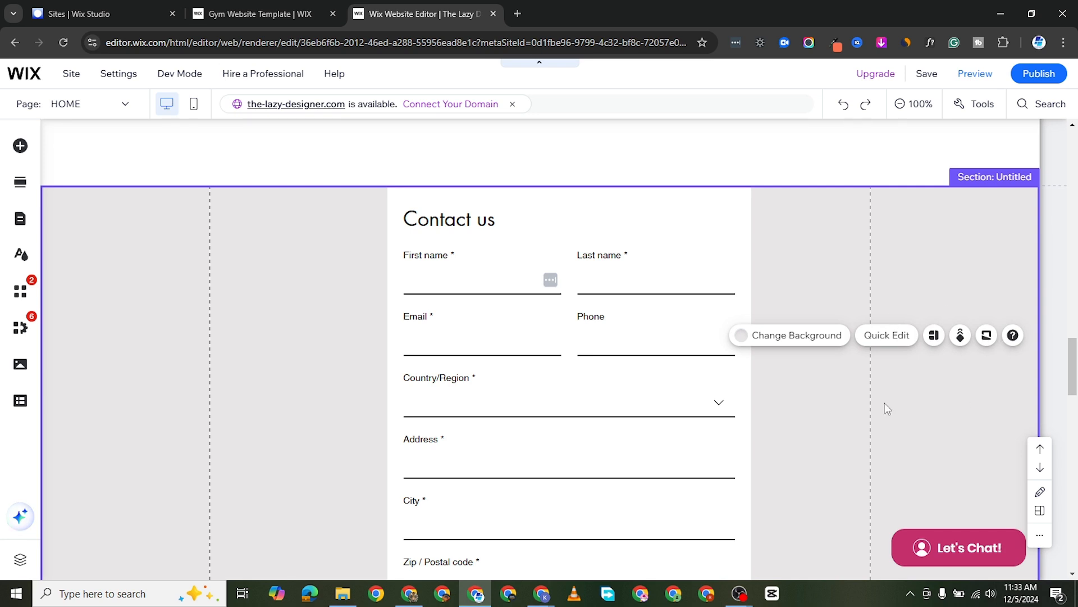